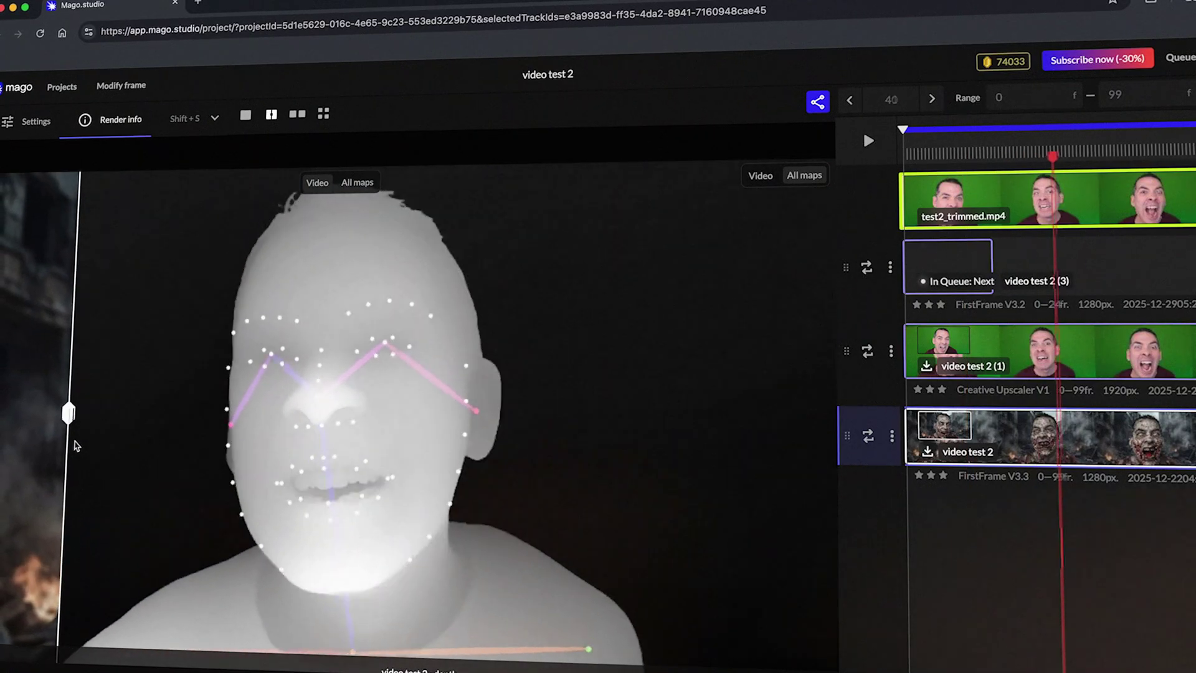
- Compare the zombie render with its depth and pose maps by uncovering more of the maps in the split view
{"action": "left_click_drag", "start_coordinate": [68, 413], "coordinate": [152, 413]}
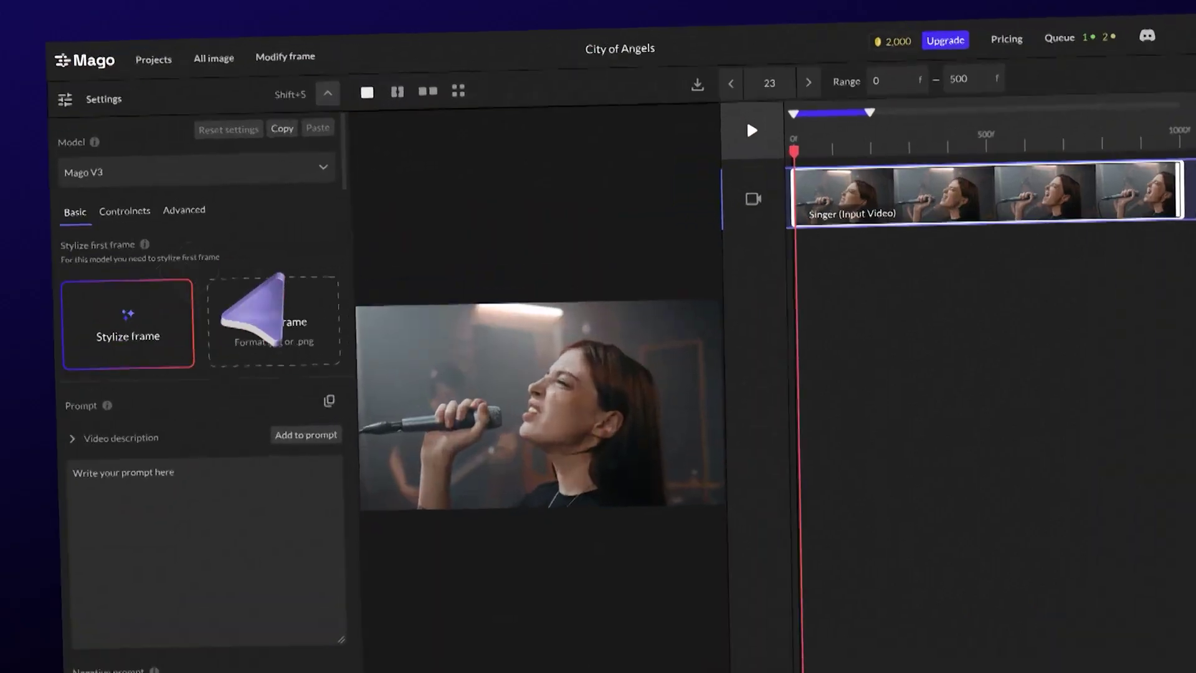
{"action": "left_click", "coordinate": [195, 253]}
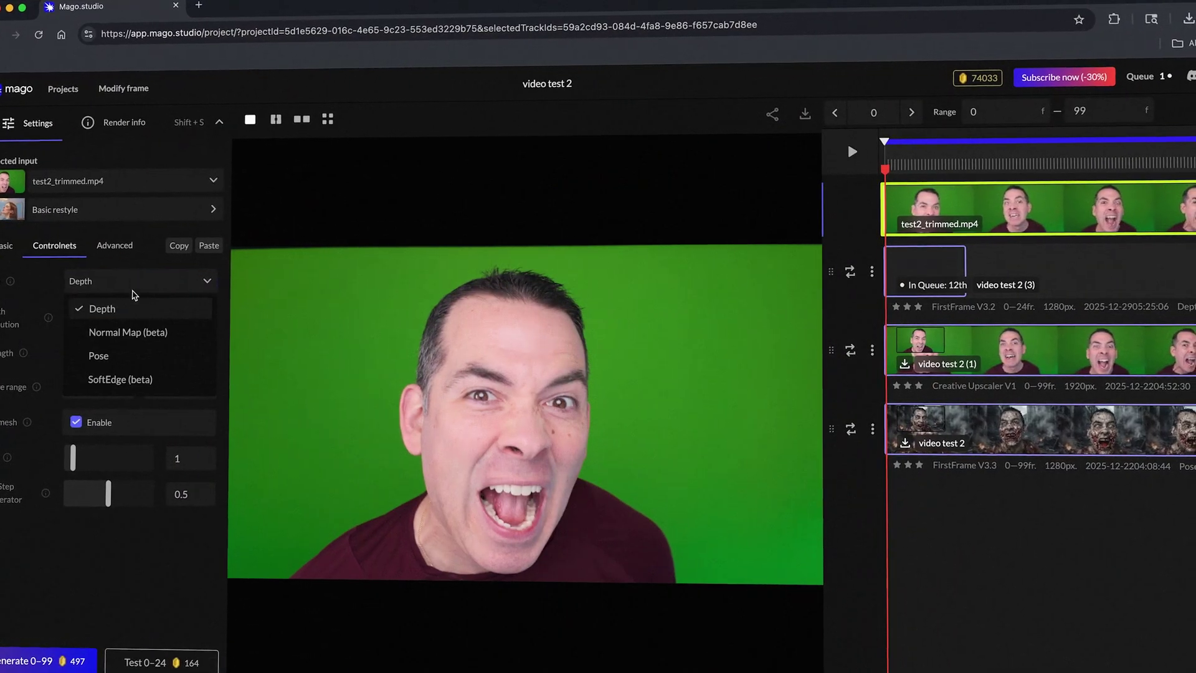
- Keep Depth as the controlnet type for test2_trimmed.mp4 and open the render information
{"action": "left_click", "coordinate": [138, 308]}
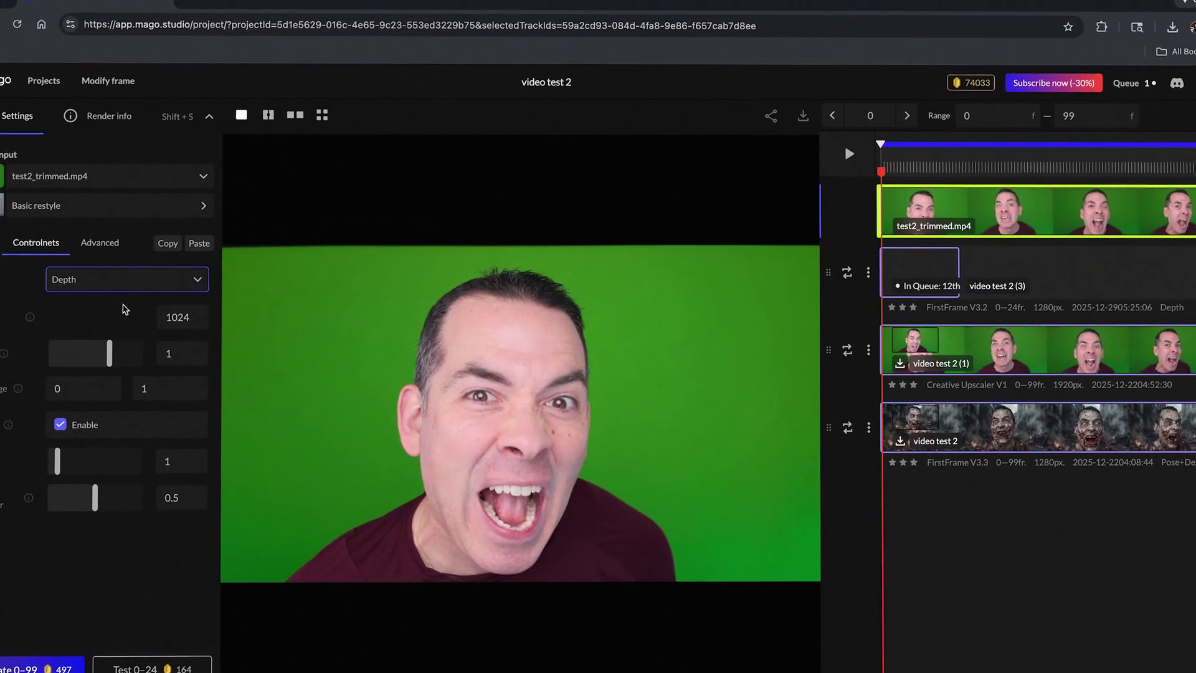
{"action": "left_click", "coordinate": [109, 116]}
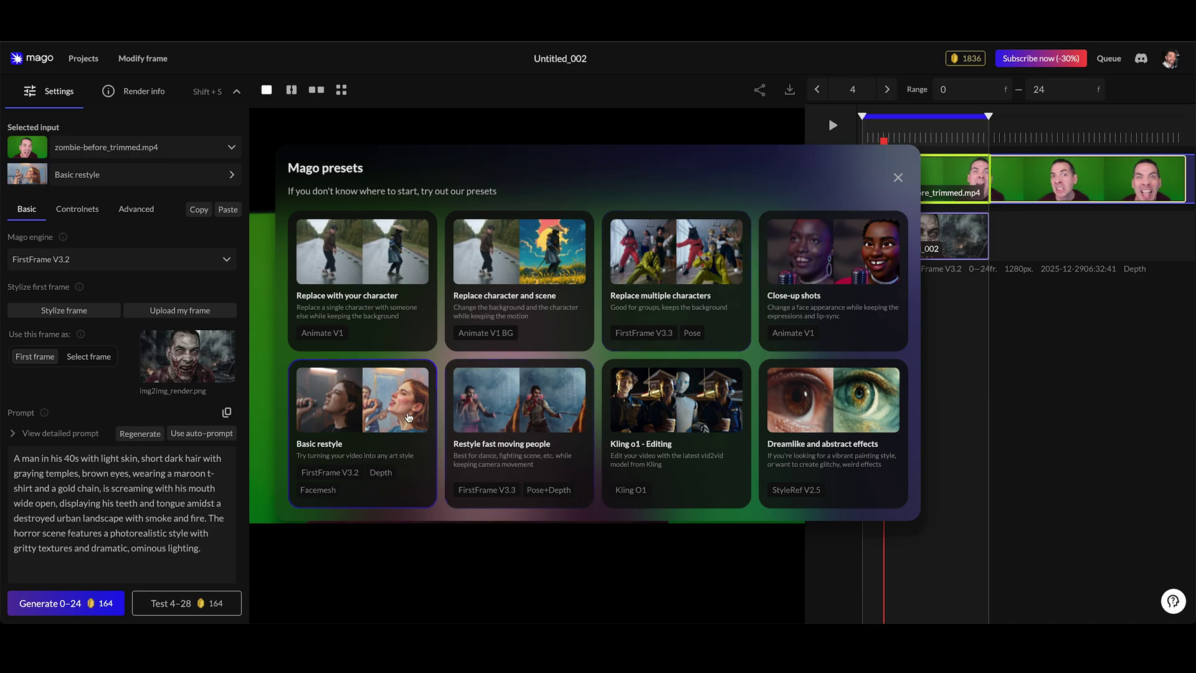
- Apply the Basic restyle preset to zombie-before_trimmed.mp4 and move the playhead further along its timeline
{"action": "left_click", "coordinate": [384, 425]}
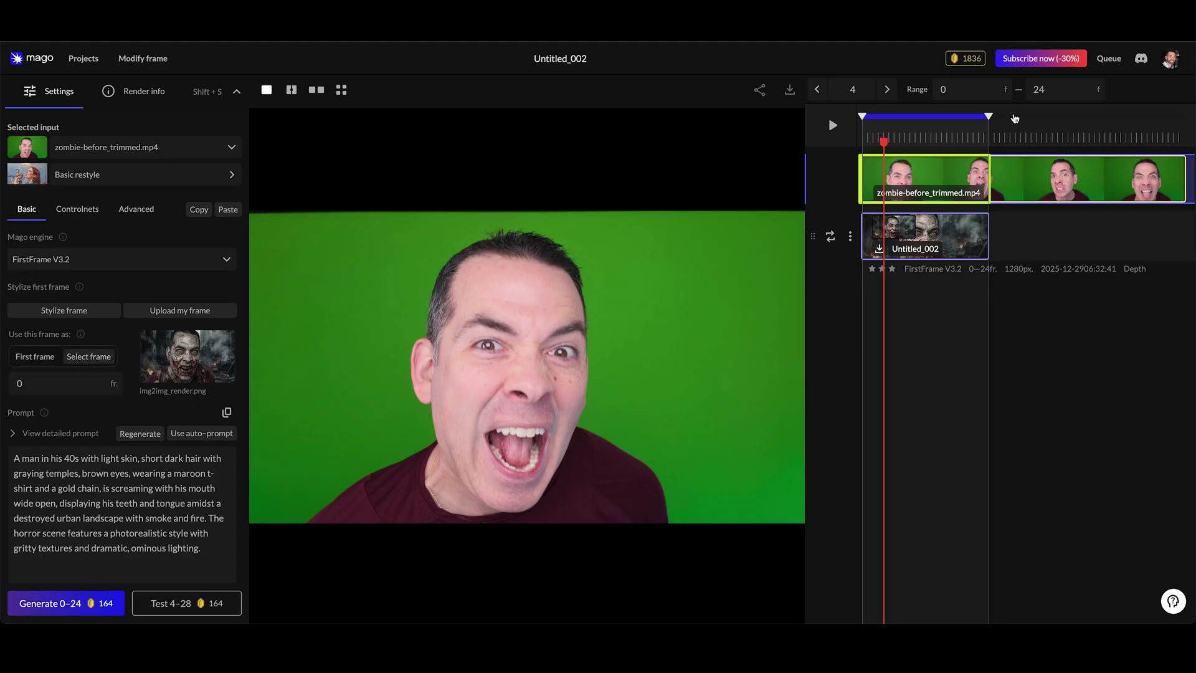
{"action": "left_click", "coordinate": [906, 139]}
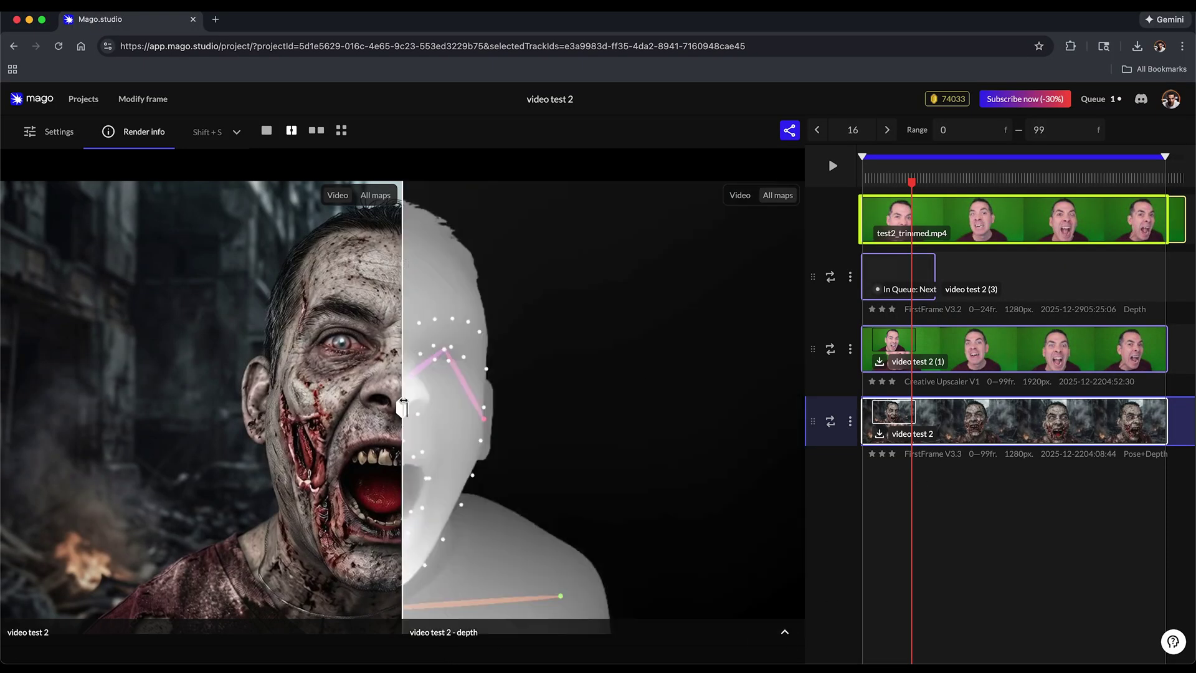
- Uncover the depth and pose maps of the video test 2 render in the split comparison and play it
{"action": "left_click_drag", "start_coordinate": [396, 407], "coordinate": [187, 406]}
{"action": "key", "text": "space"}
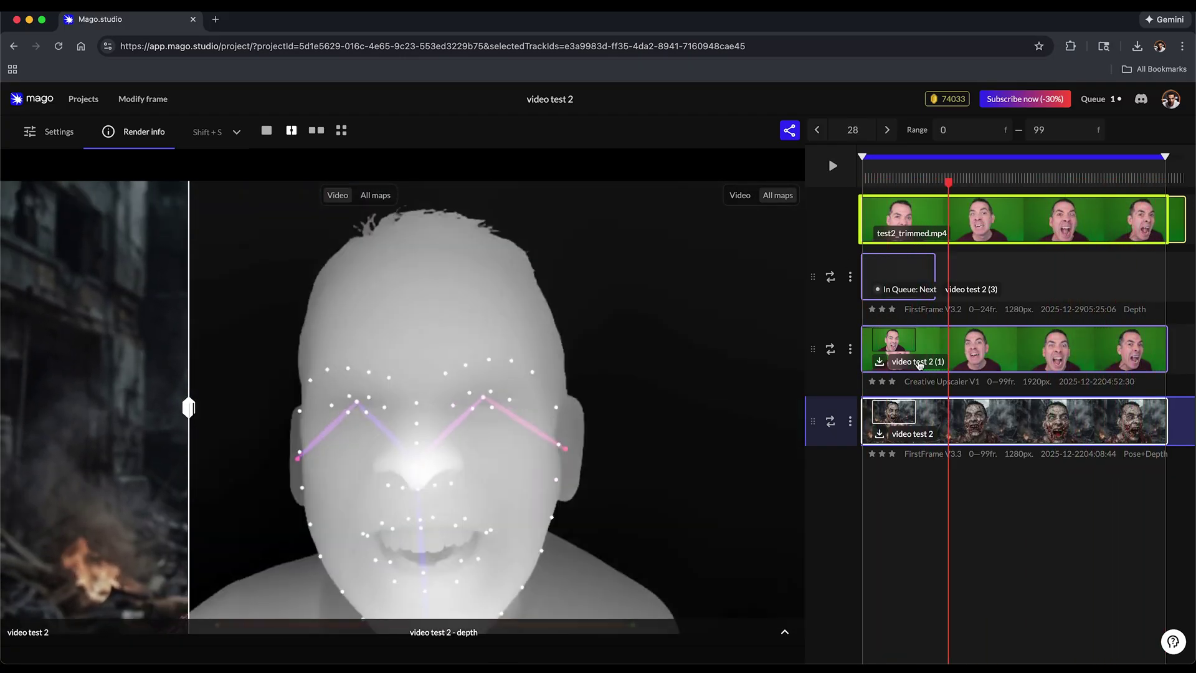
{"action": "left_click", "coordinate": [927, 350]}
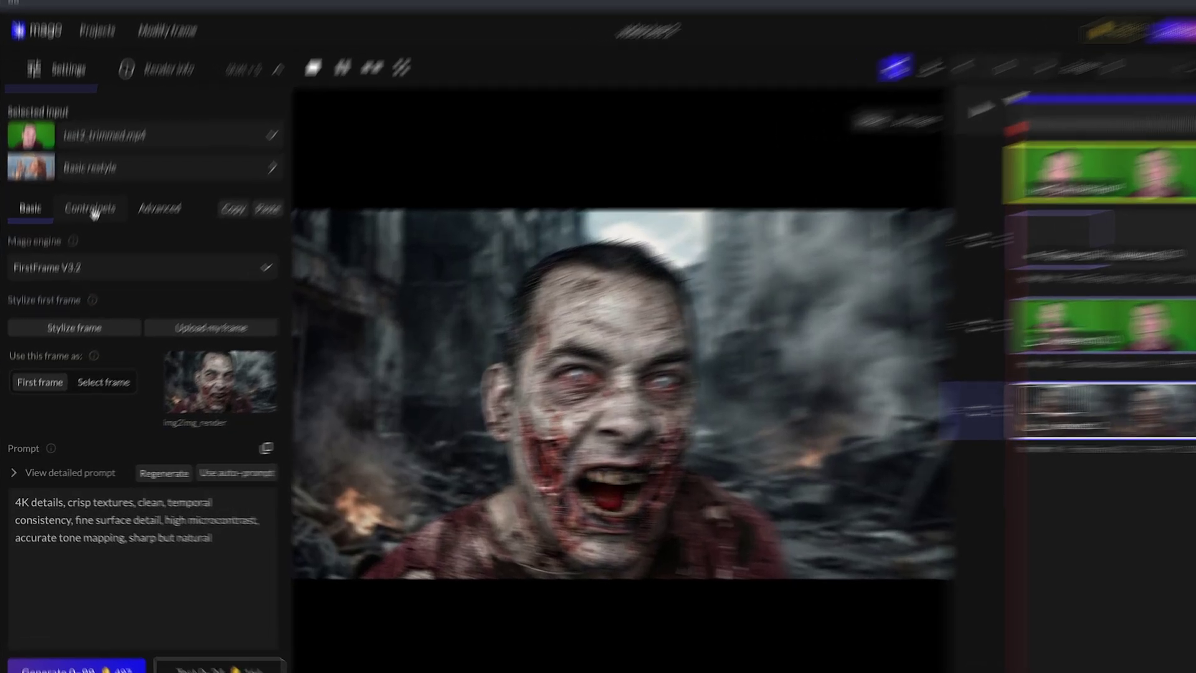
- Examine the control types offered in the controlnet settings of the Basic restyle preset
{"action": "left_click", "coordinate": [93, 206]}
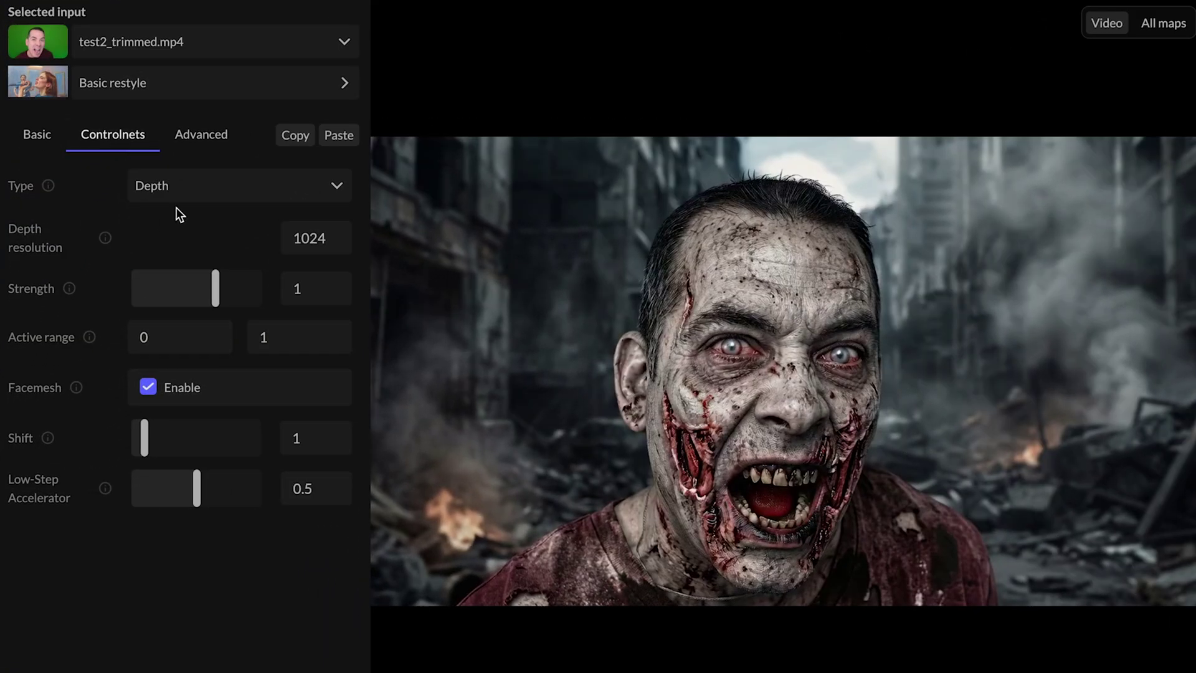
{"action": "left_click", "coordinate": [225, 193]}
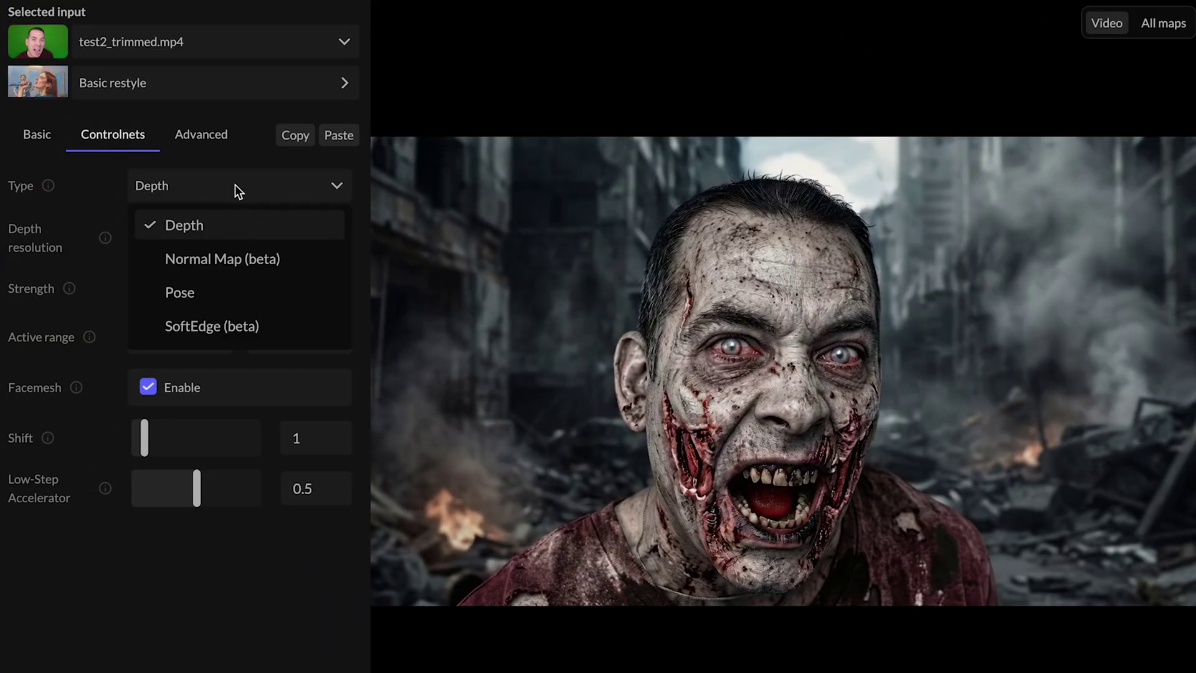
{"action": "left_click", "coordinate": [234, 185]}
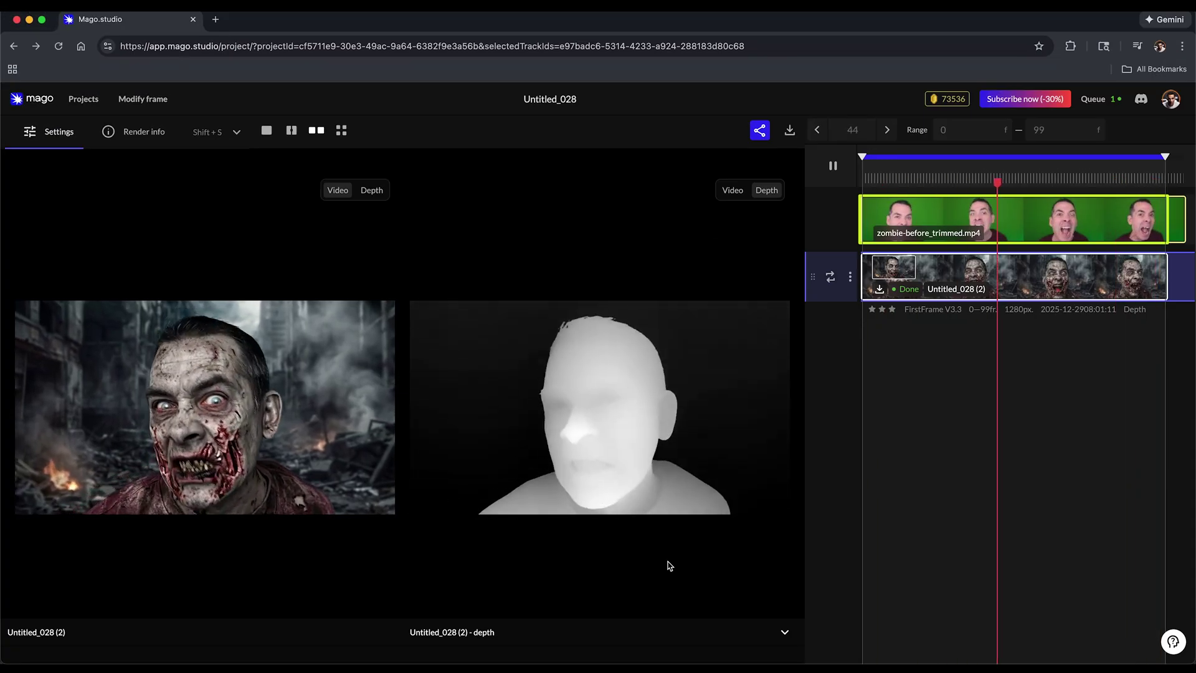
- Pause the side-by-side comparison of the zombie render and its depth map, and scrub through the video test 2 render
{"action": "key", "text": "space"}
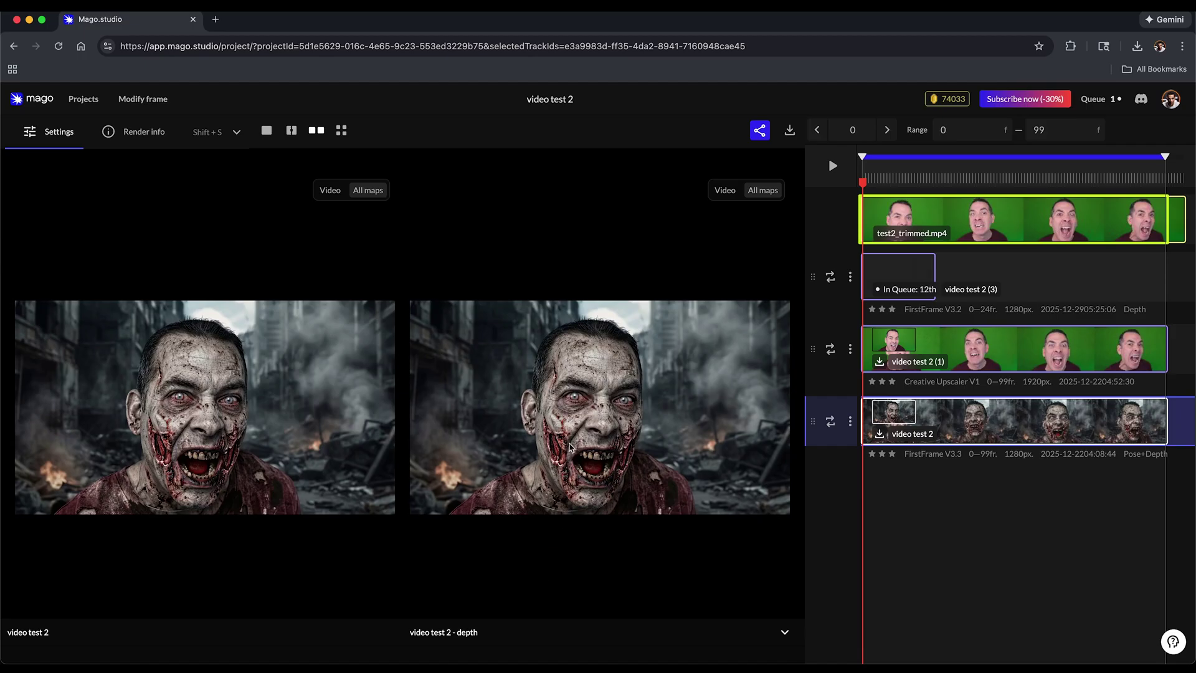
{"action": "left_click", "coordinate": [911, 180]}
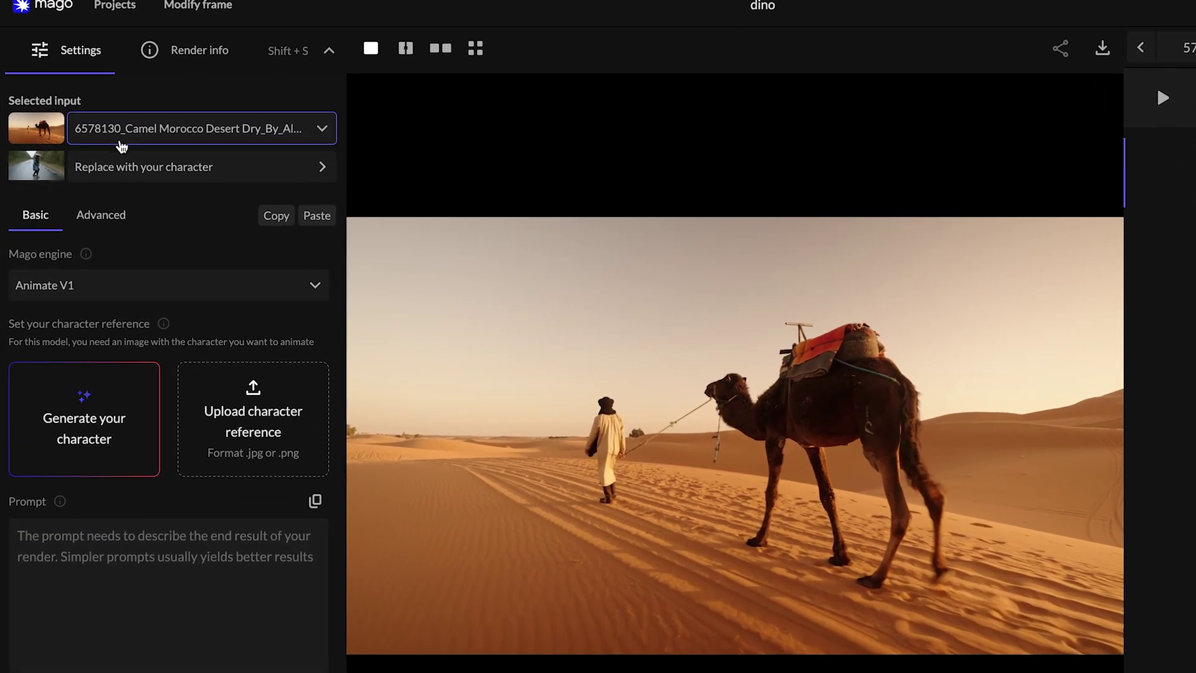
- Apply the Replace with your character preset to the camel desert clip, keeping Animate V1 as the engine
{"action": "left_click", "coordinate": [122, 143]}
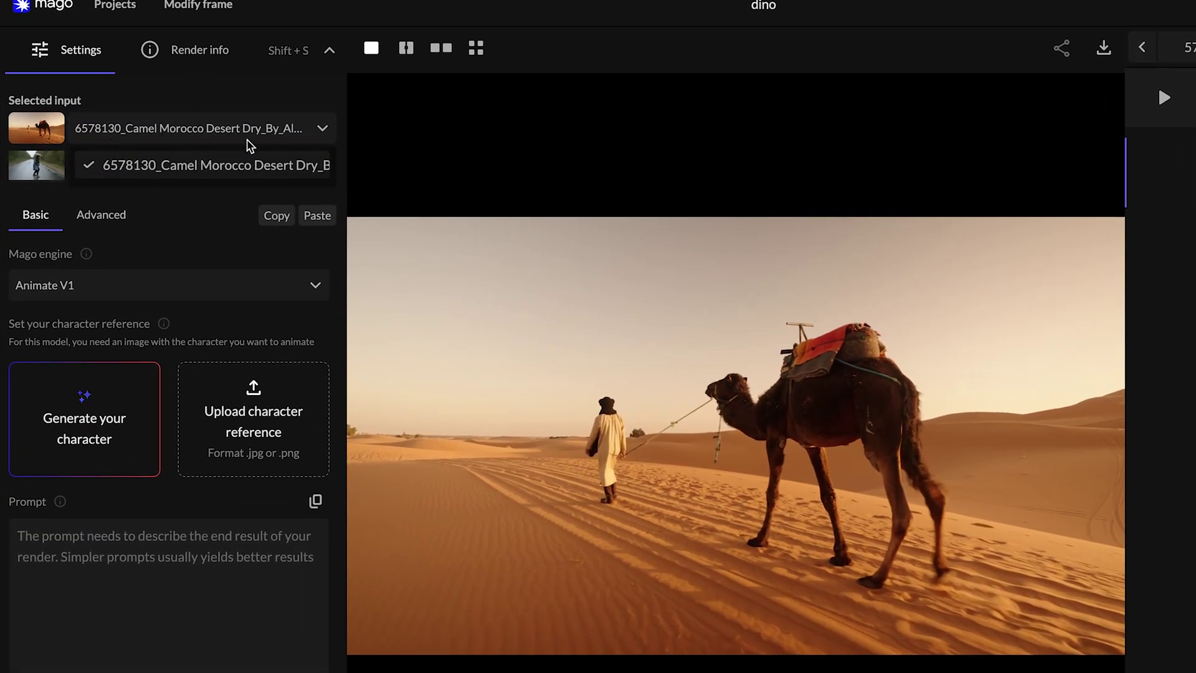
{"action": "left_click", "coordinate": [104, 168]}
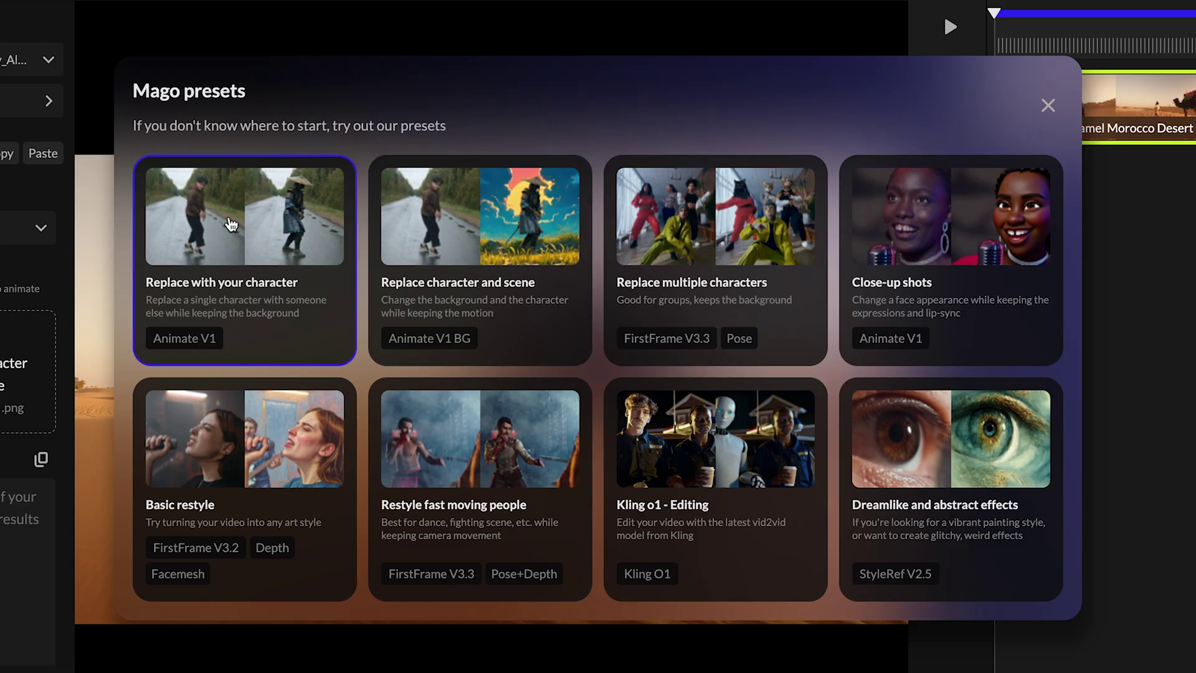
{"action": "left_click", "coordinate": [248, 223]}
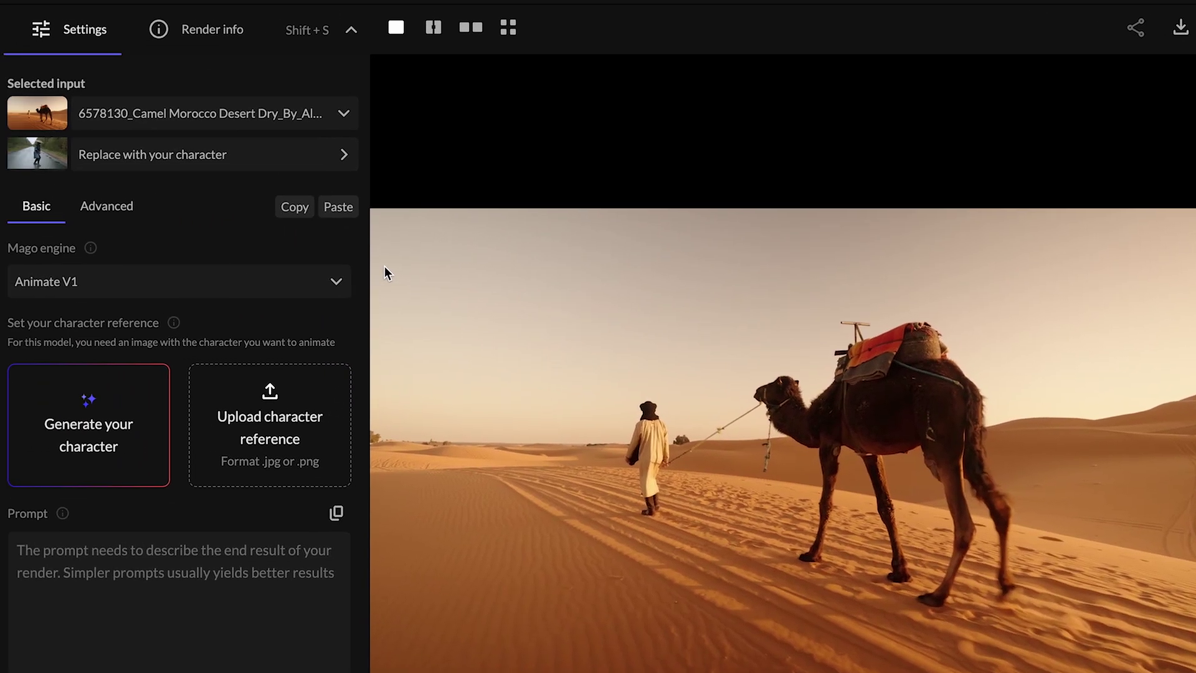
{"action": "left_click", "coordinate": [237, 269]}
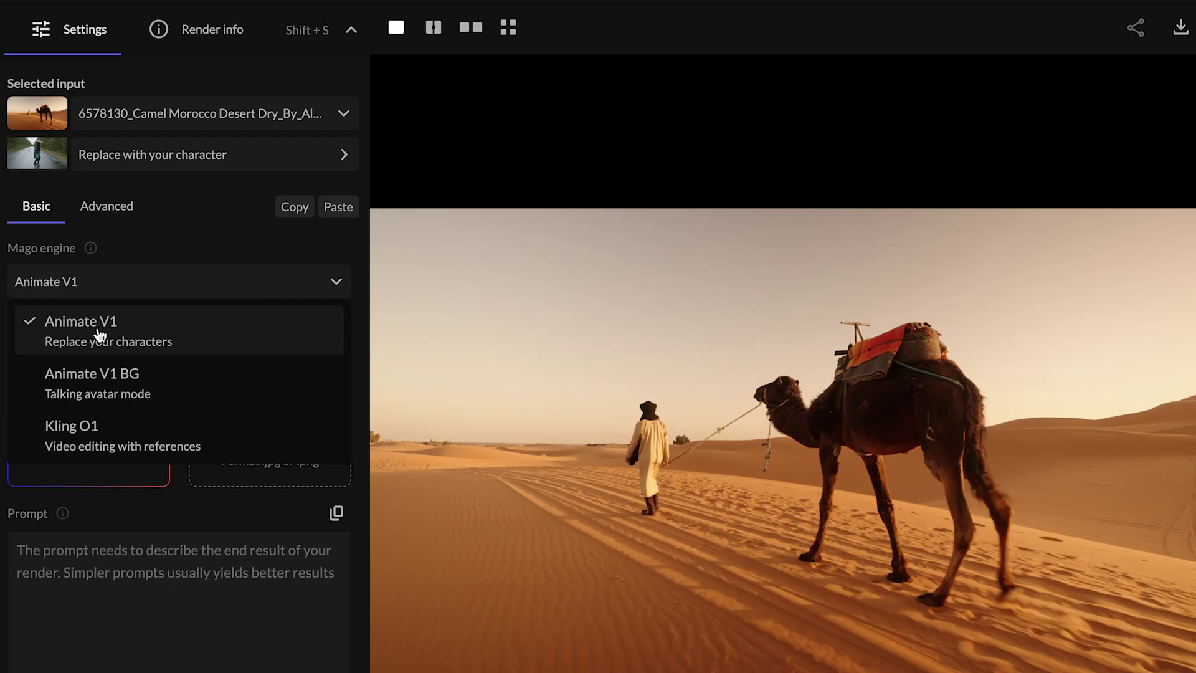
{"action": "left_click", "coordinate": [111, 296]}
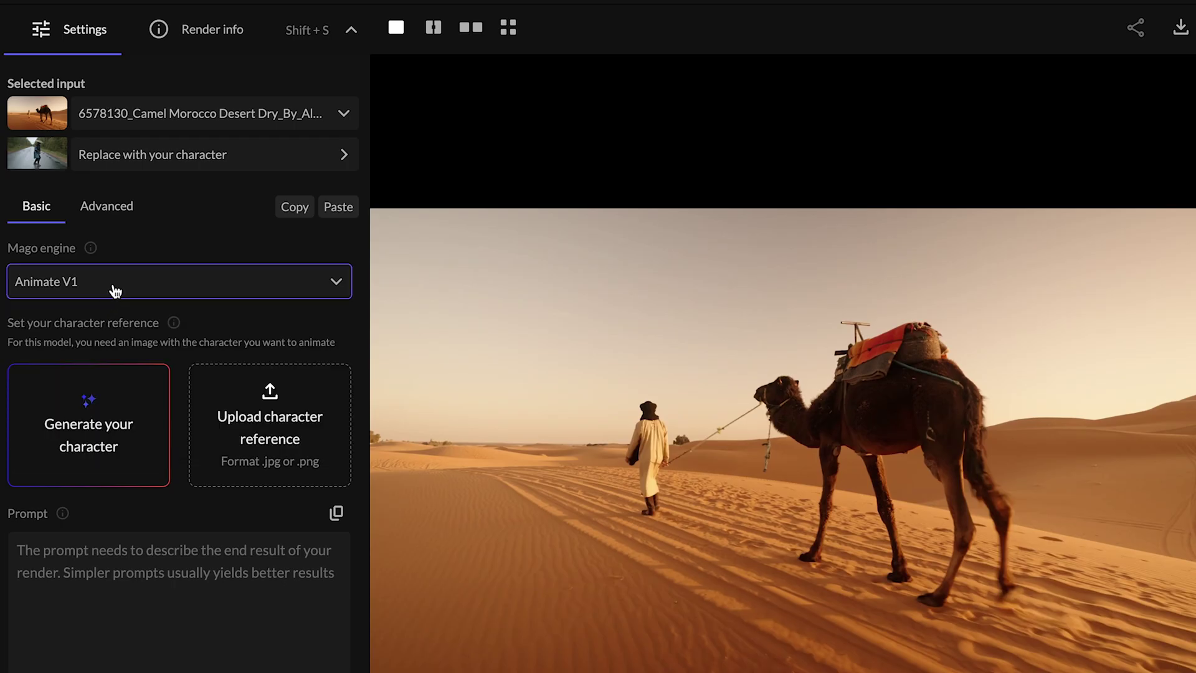
- Examine the advanced Animate V1 settings, including the animation, mask, prompt influence and context options, and return to the basic settings
{"action": "left_click", "coordinate": [103, 206]}
{"action": "scroll", "coordinate": [58, 260], "scroll_direction": "down", "scroll_amount": 3}
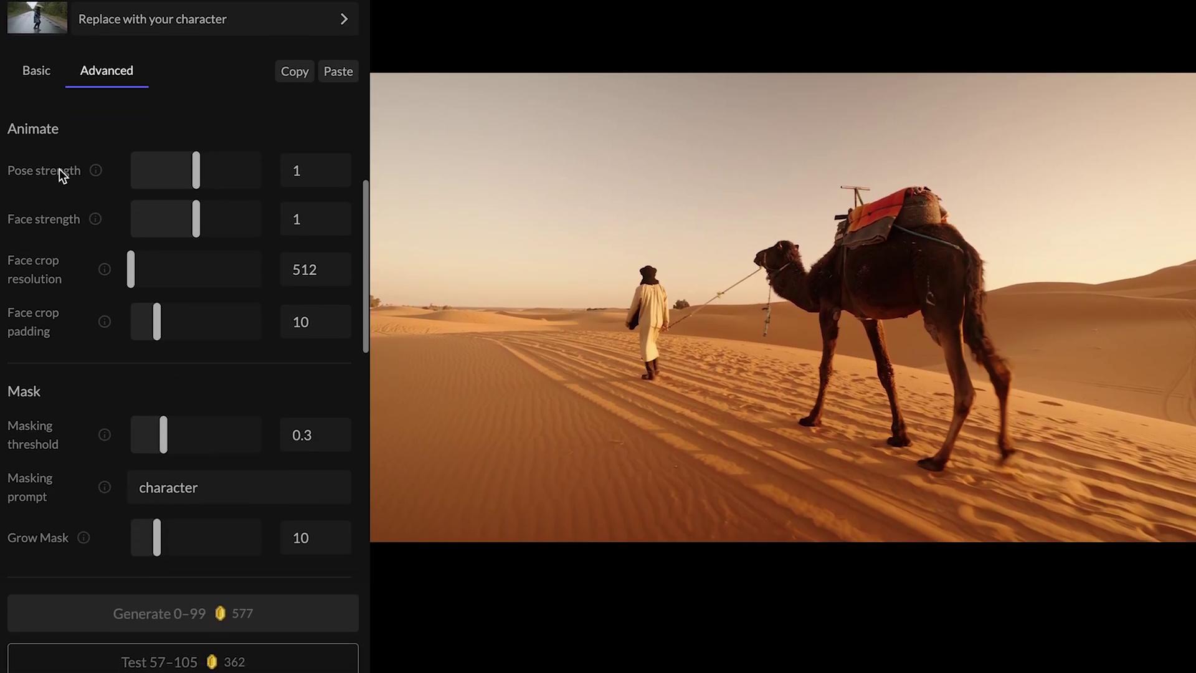
{"action": "scroll", "coordinate": [59, 156], "scroll_direction": "down", "scroll_amount": 5}
{"action": "scroll", "coordinate": [58, 156], "scroll_direction": "up", "scroll_amount": 3}
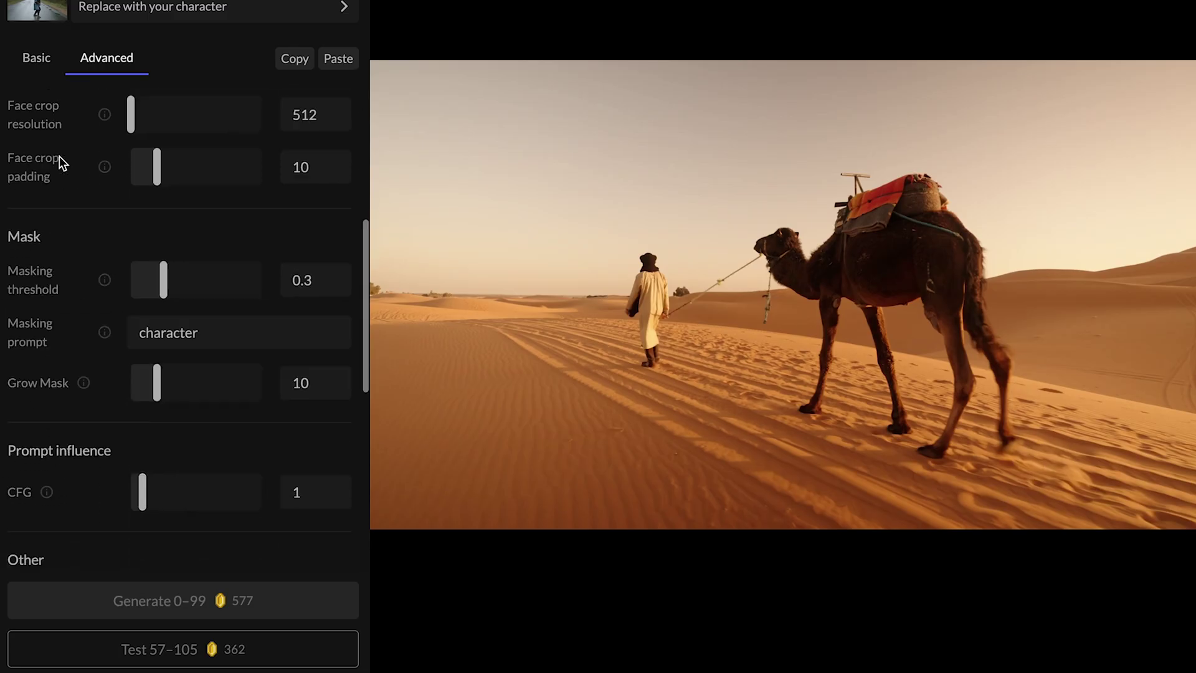
{"action": "scroll", "coordinate": [59, 156], "scroll_direction": "up", "scroll_amount": 5}
{"action": "scroll", "coordinate": [58, 156], "scroll_direction": "down", "scroll_amount": 10}
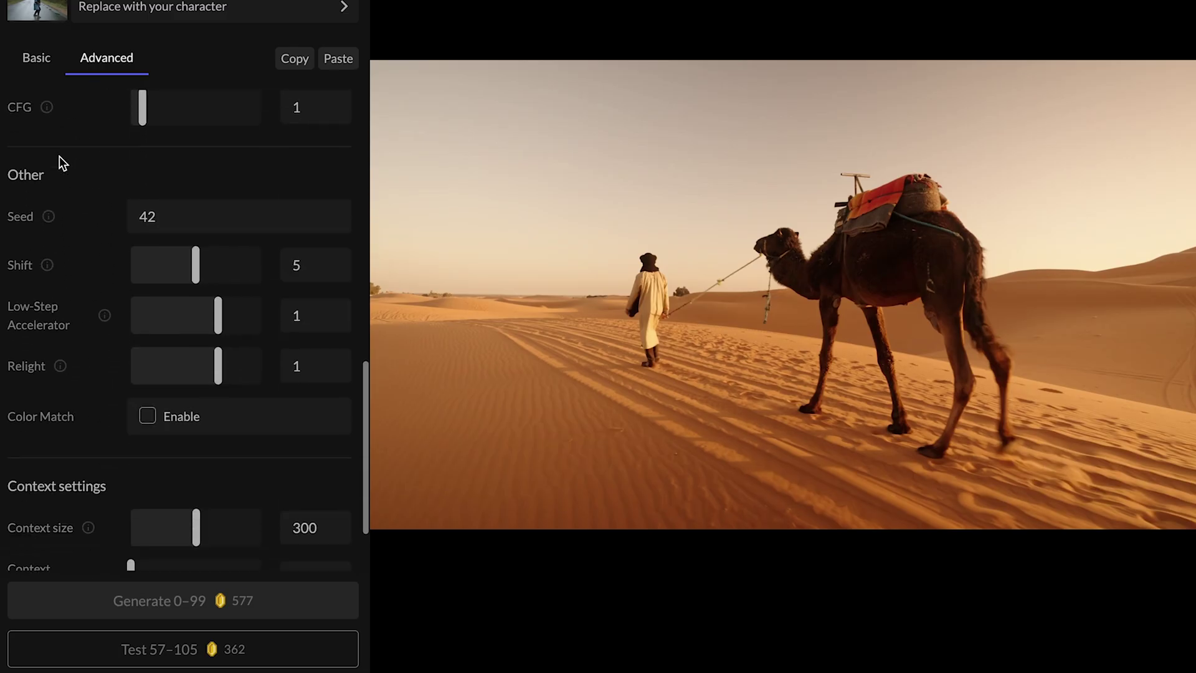
{"action": "scroll", "coordinate": [58, 156], "scroll_direction": "down", "scroll_amount": 1}
{"action": "scroll", "coordinate": [55, 244], "scroll_direction": "down", "scroll_amount": 1}
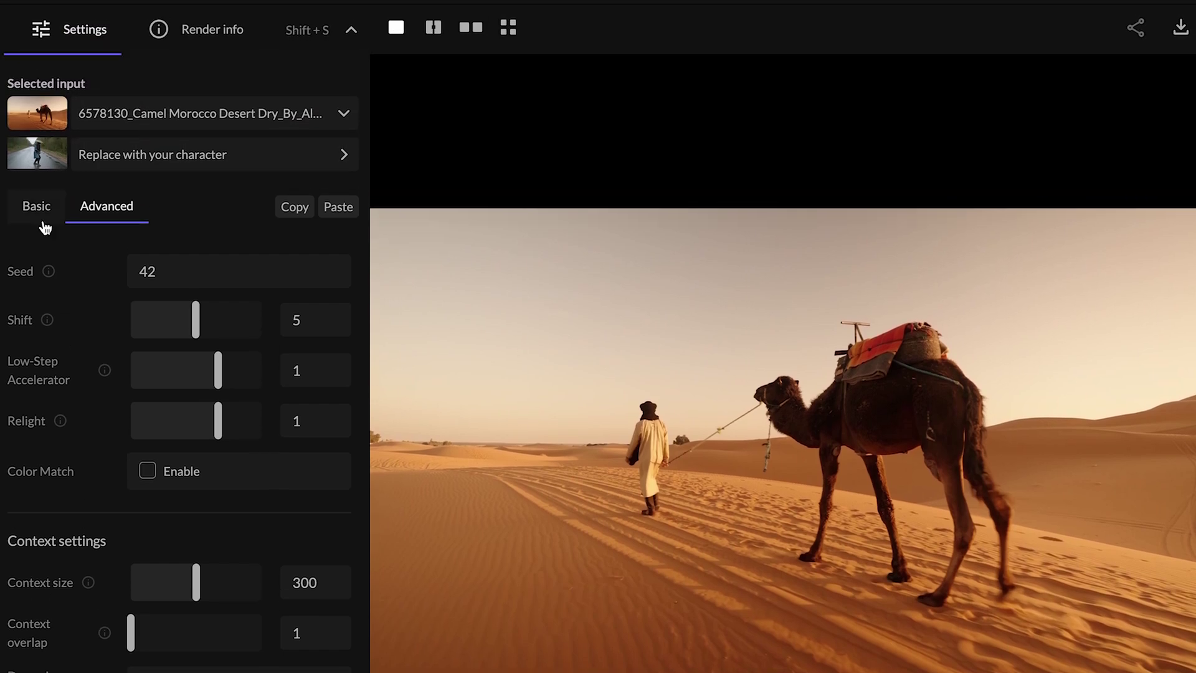
{"action": "left_click", "coordinate": [39, 211]}
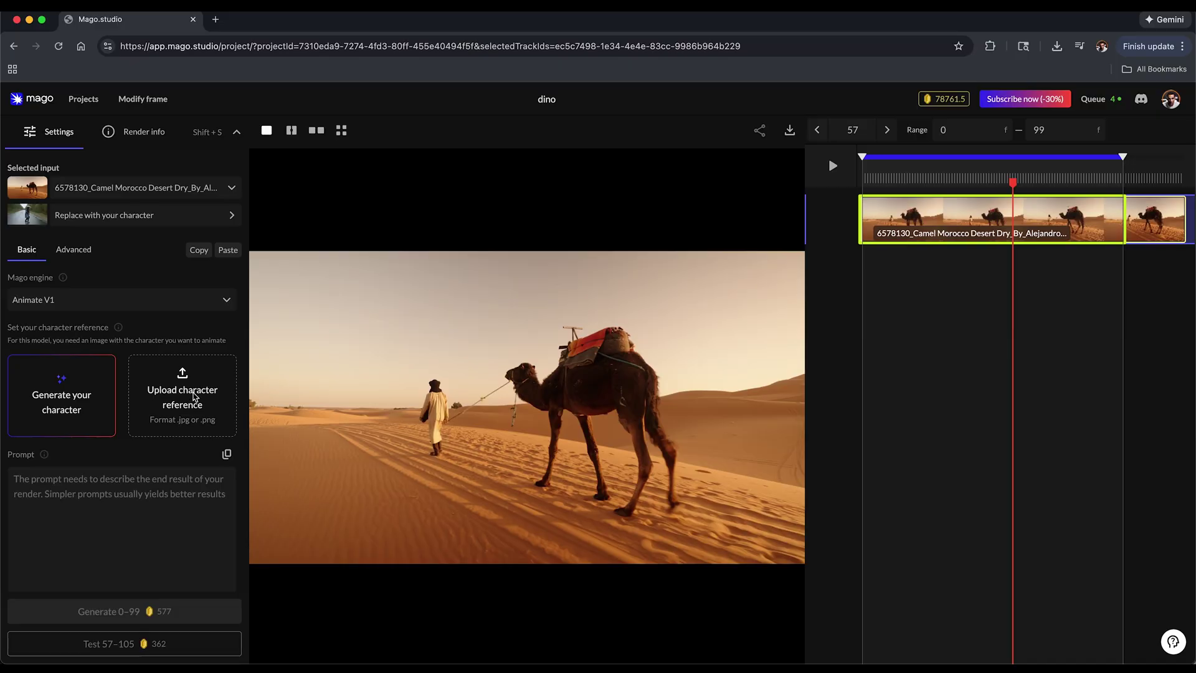
{"action": "left_click", "coordinate": [194, 397]}
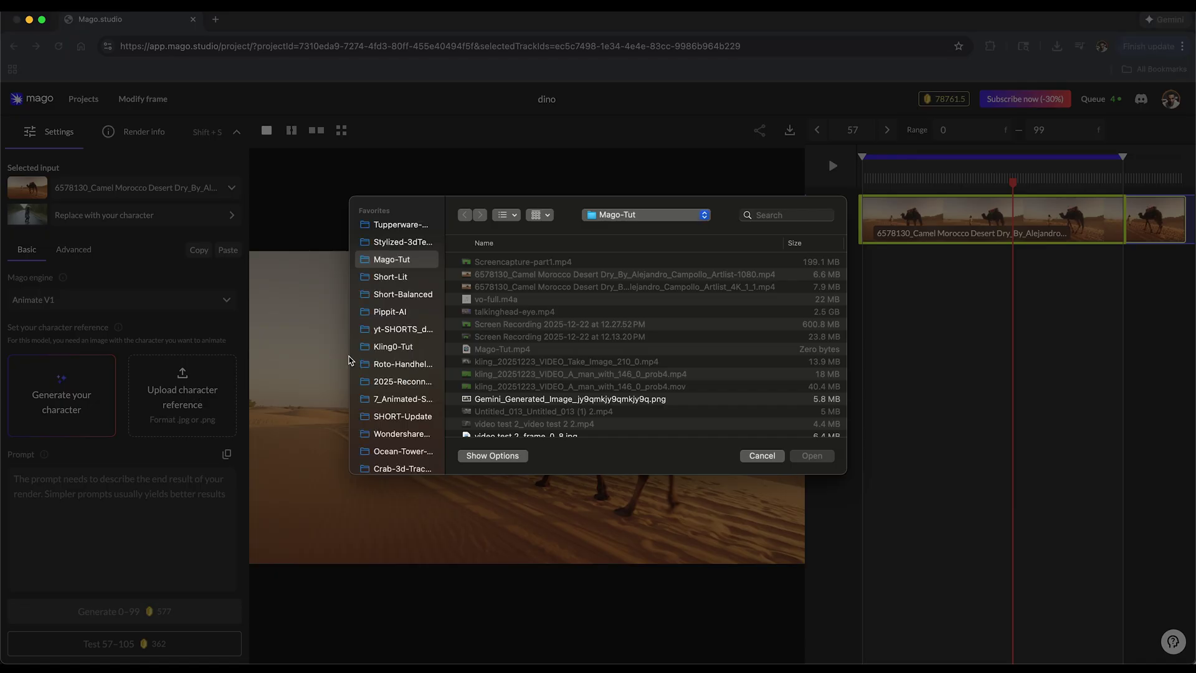
{"action": "key", "text": "Escape"}
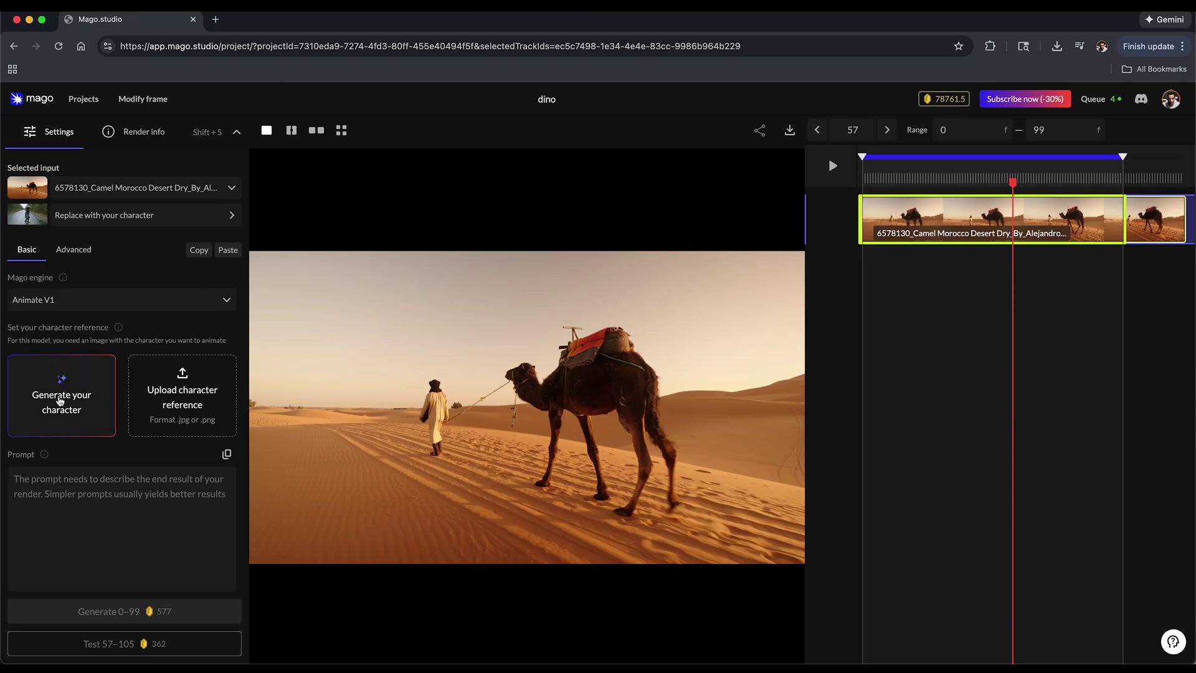
{"action": "left_click", "coordinate": [61, 400]}
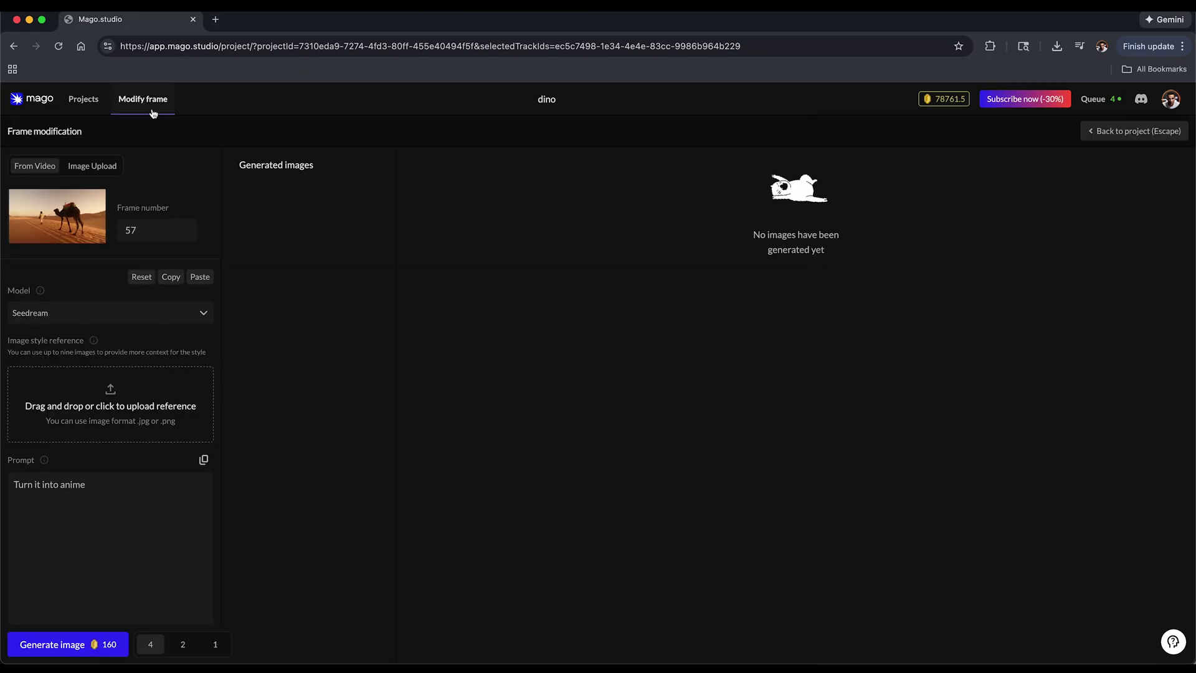
{"action": "left_click", "coordinate": [134, 231]}
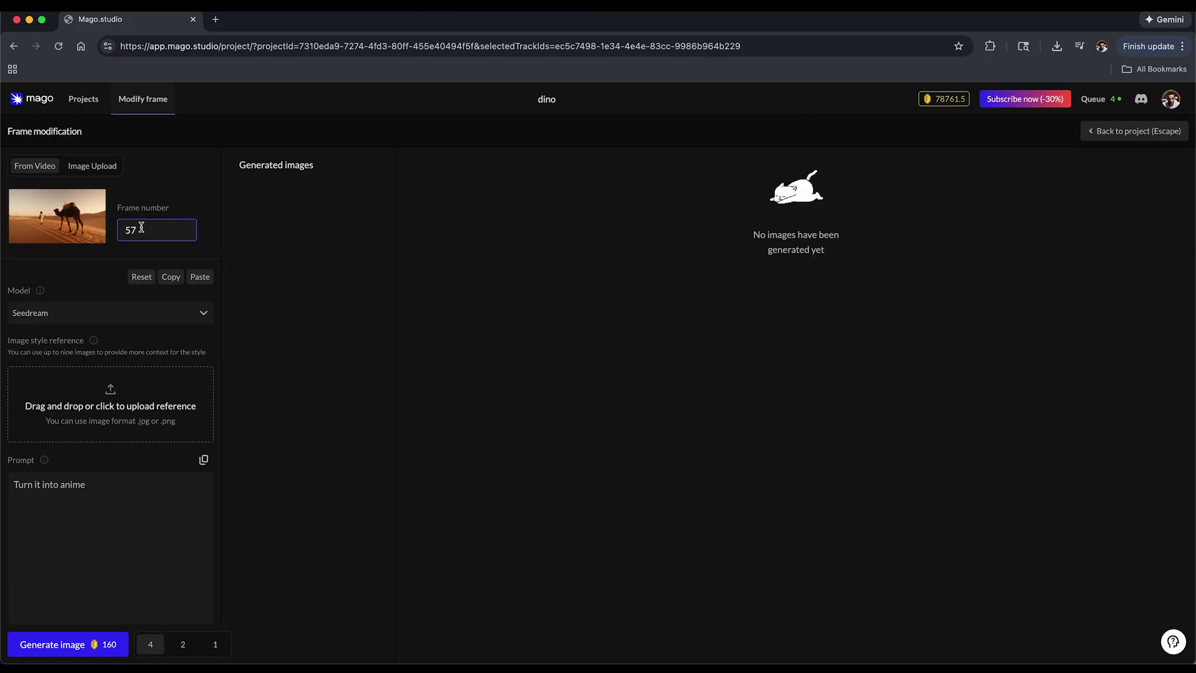
{"action": "double_click", "coordinate": [134, 230]}
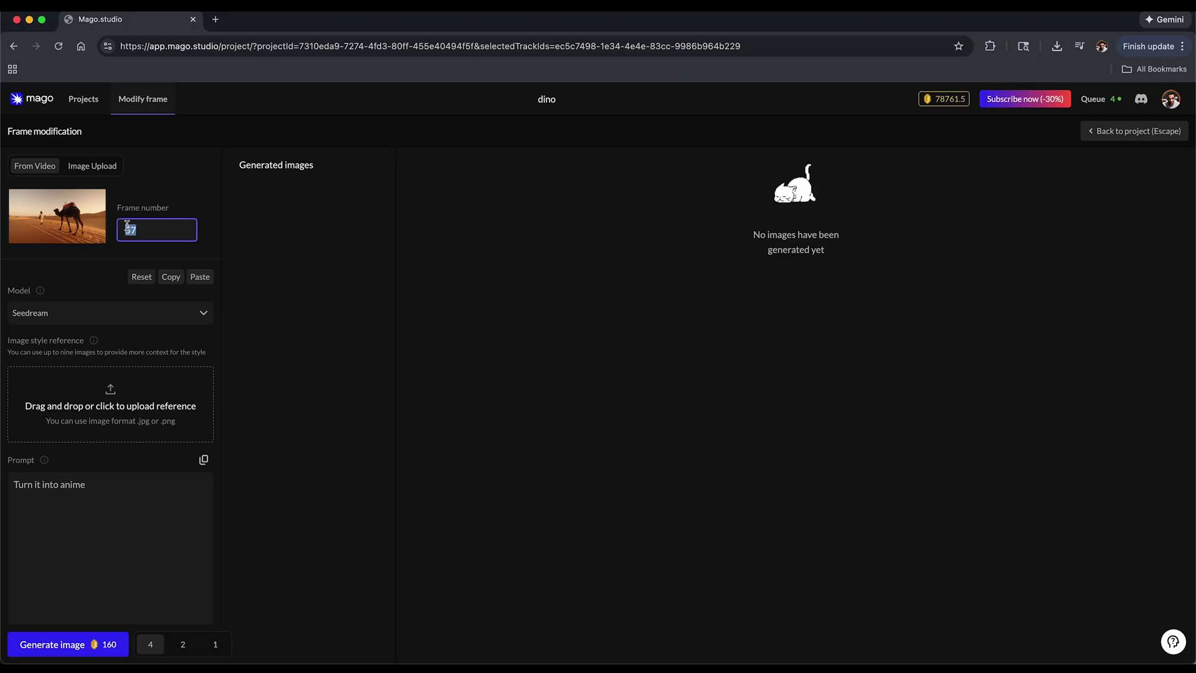
{"action": "left_click", "coordinate": [91, 103]}
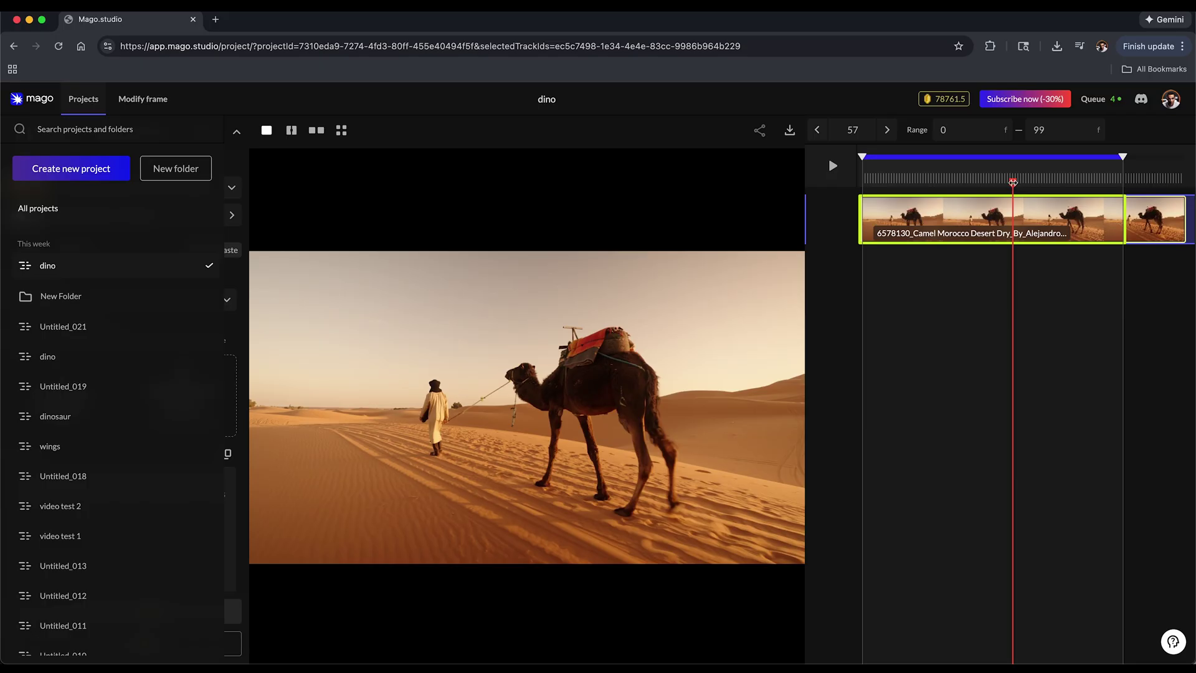
{"action": "left_click", "coordinate": [155, 106]}
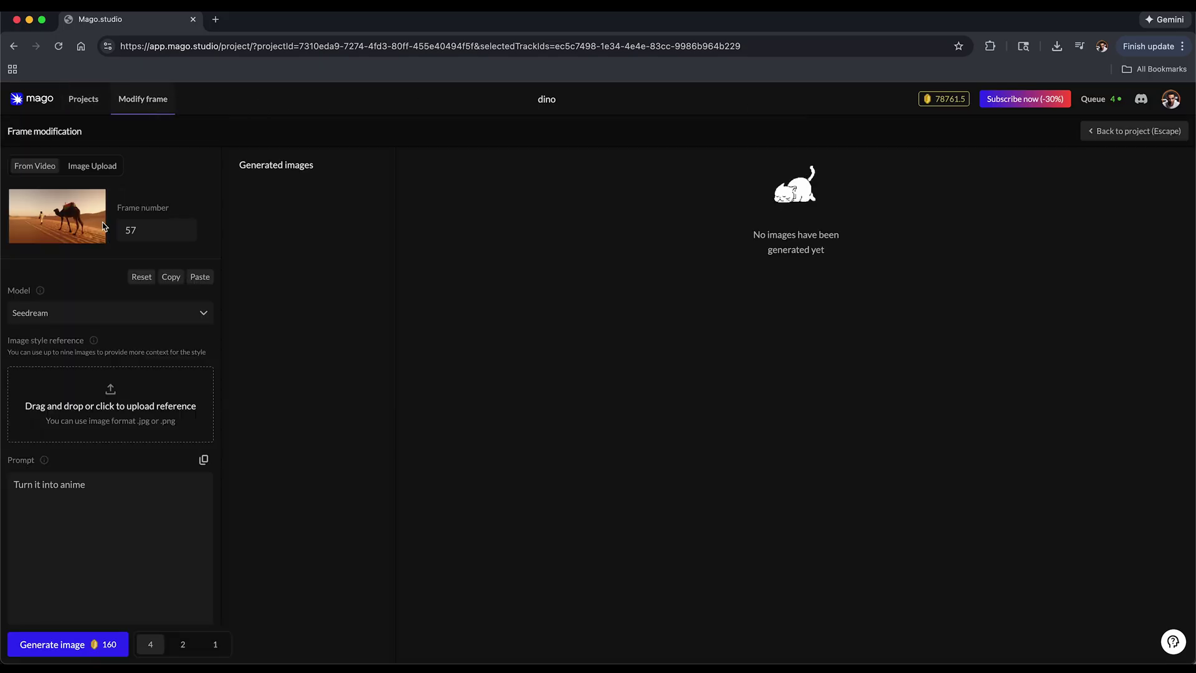
{"action": "left_click", "coordinate": [84, 99]}
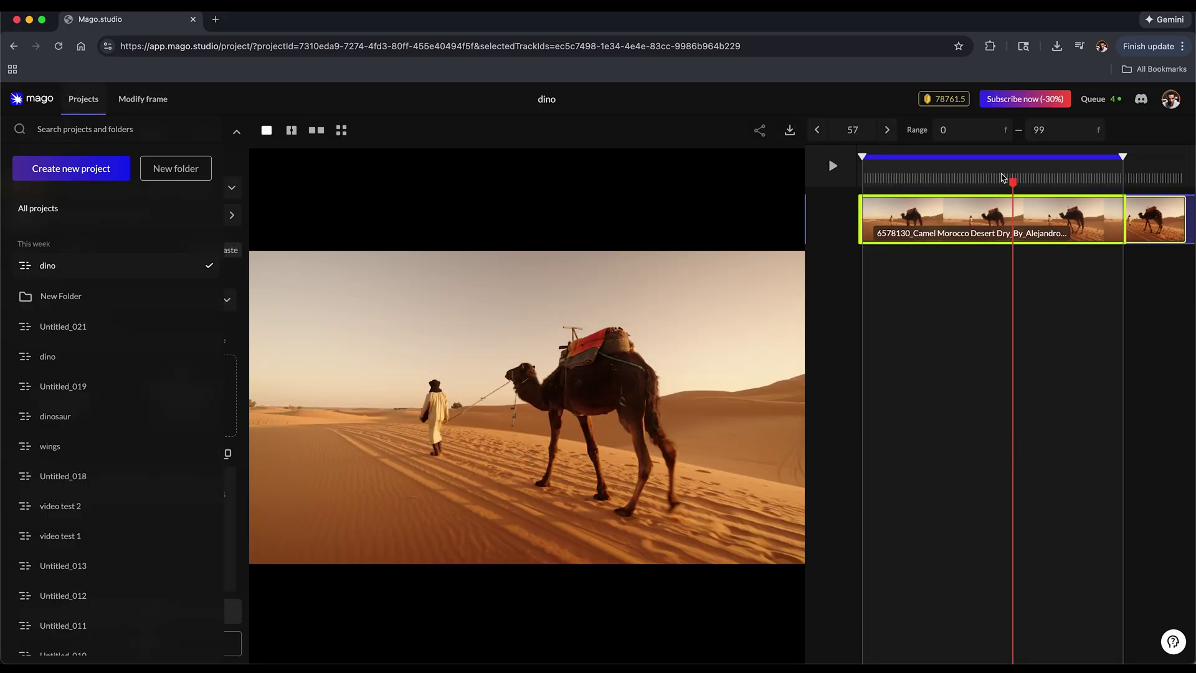
- Scrub through the camel clip, place the playhead at frame 0 and open that frame for modification
{"action": "left_click", "coordinate": [819, 200]}
{"action": "left_click", "coordinate": [871, 180]}
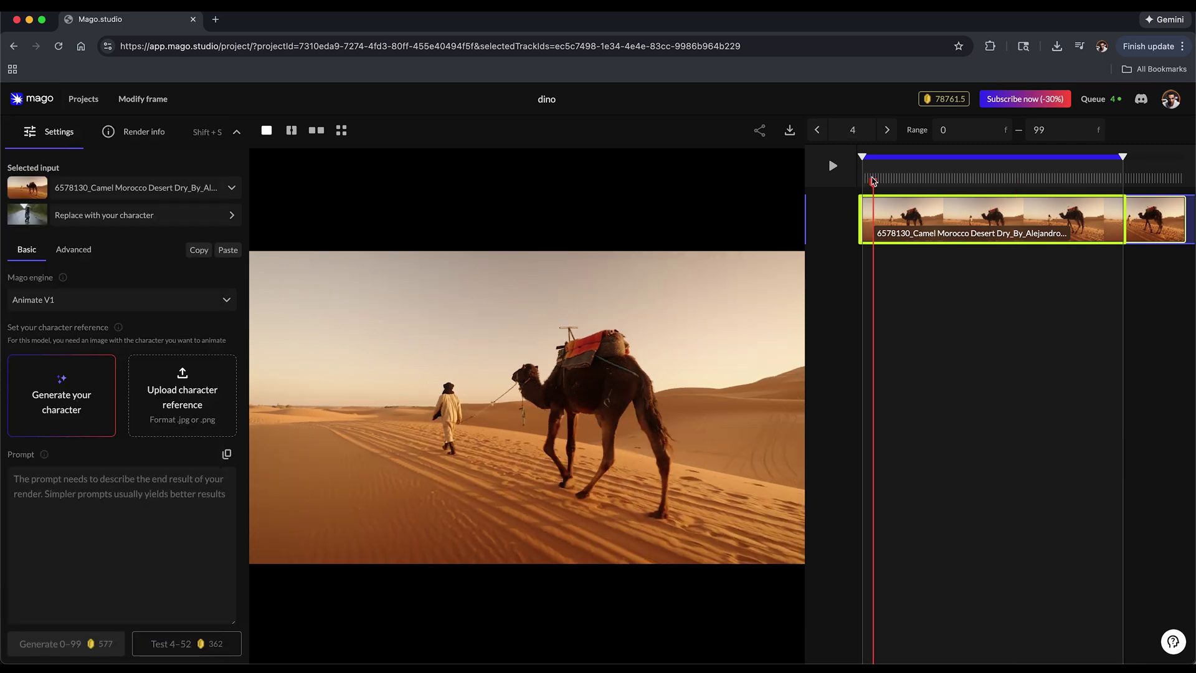
{"action": "left_click", "coordinate": [953, 181]}
{"action": "left_click", "coordinate": [995, 180]}
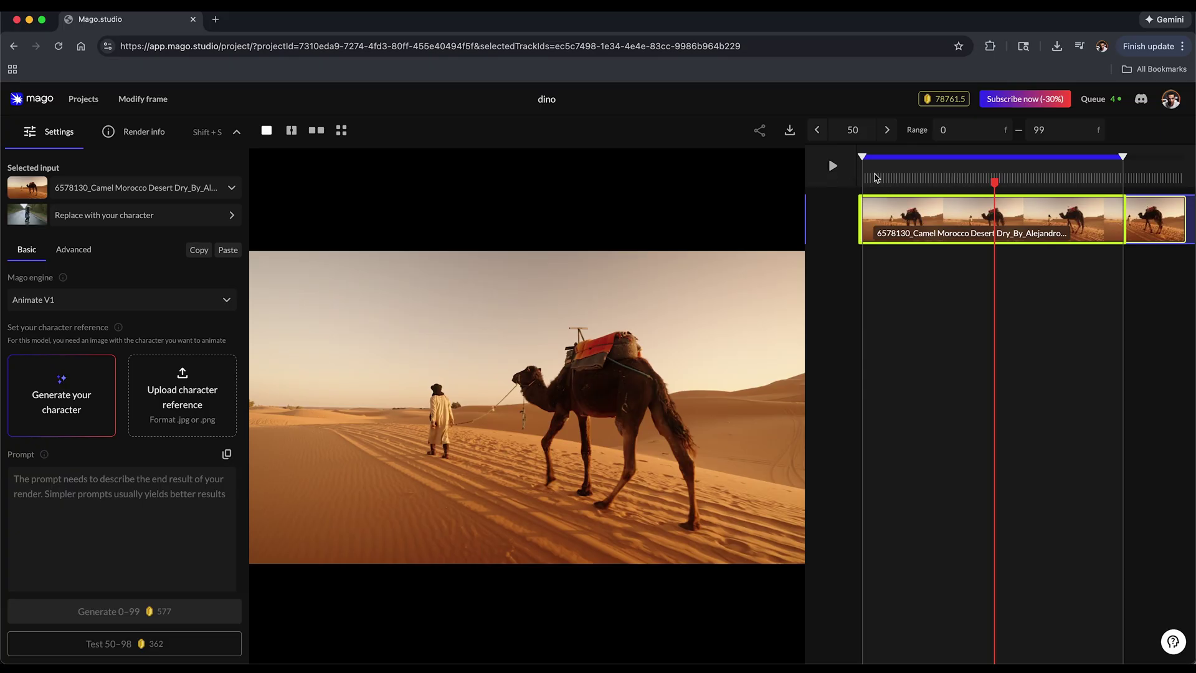
{"action": "left_click", "coordinate": [866, 180]}
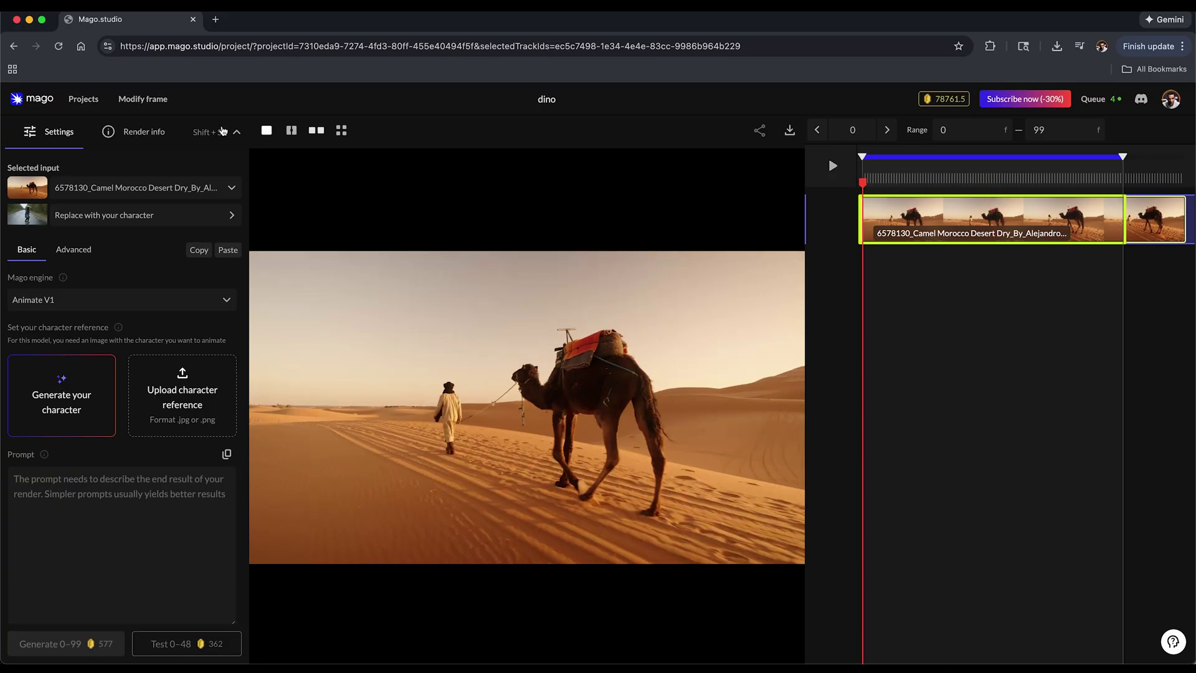
{"action": "left_click", "coordinate": [138, 97]}
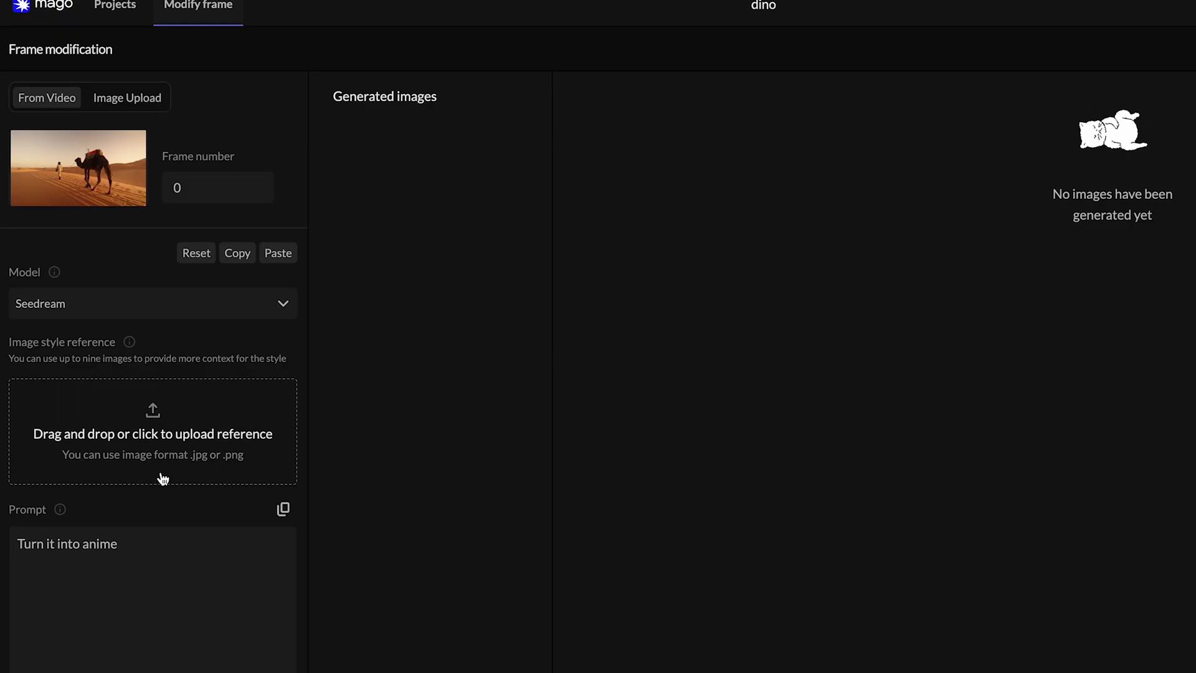
- Generate four variations of frame 0 with Nano Banana Pro and the prompt "Change the Camel into a dinosaur, realistic, match the lighting"
{"action": "left_click", "coordinate": [97, 306]}
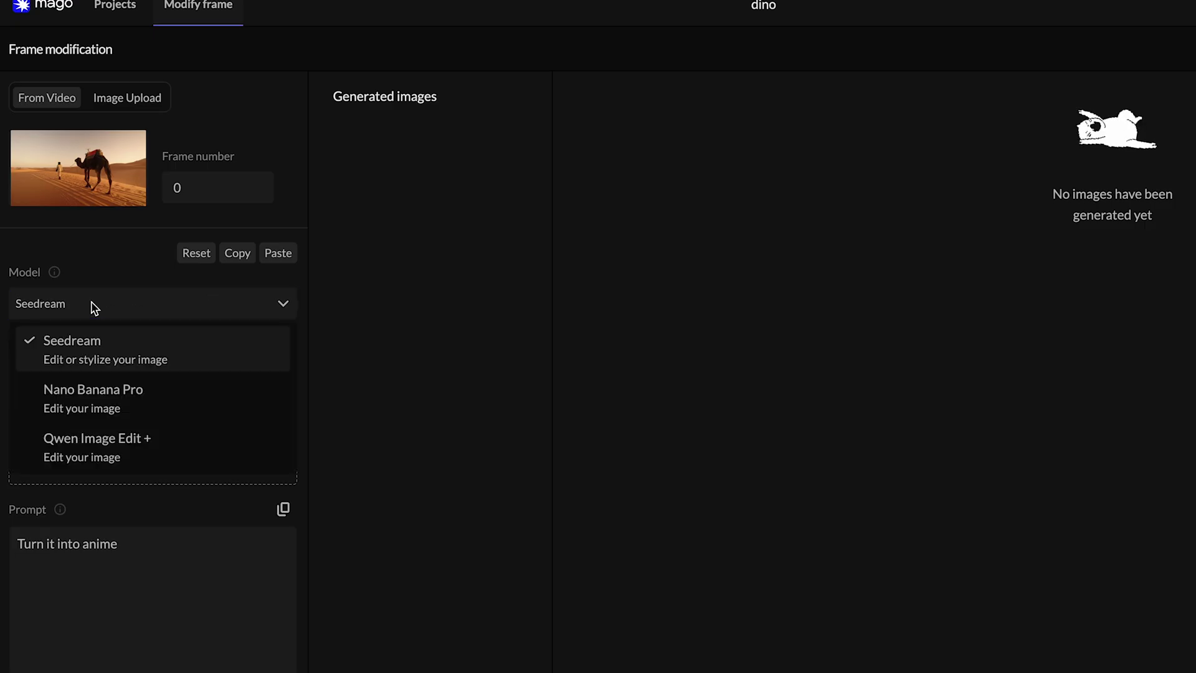
{"action": "left_click", "coordinate": [139, 403]}
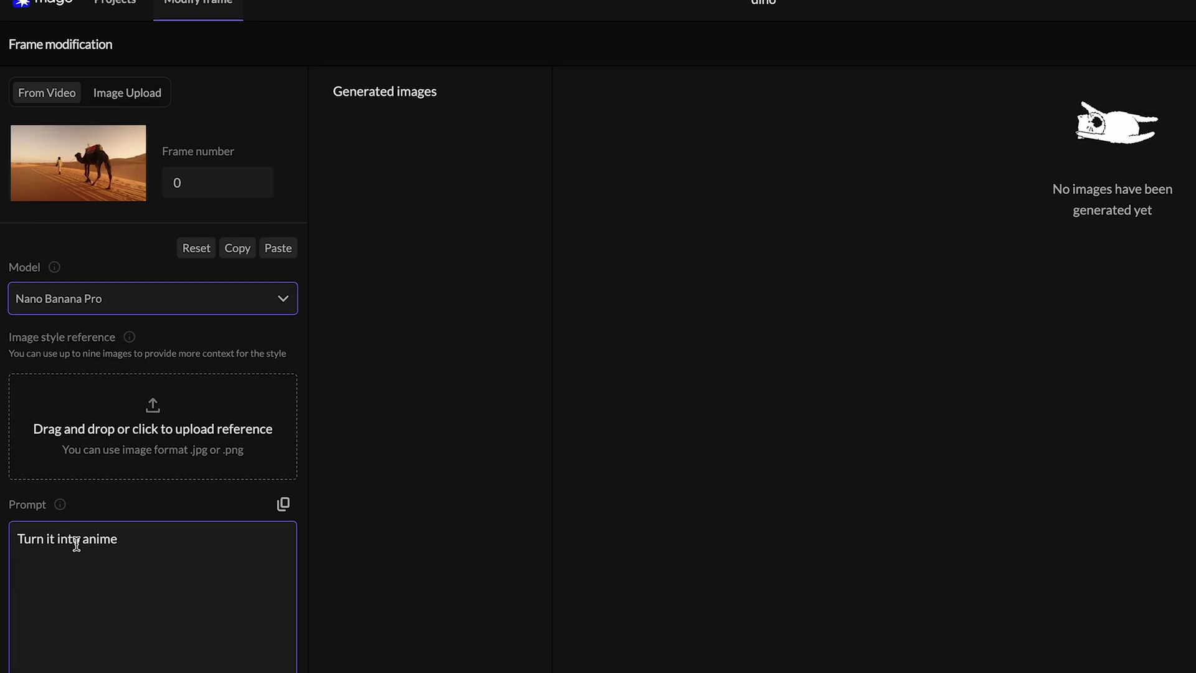
{"action": "scroll", "coordinate": [75, 542], "scroll_direction": "down", "scroll_amount": 2}
{"action": "key", "text": "ctrl+a"}
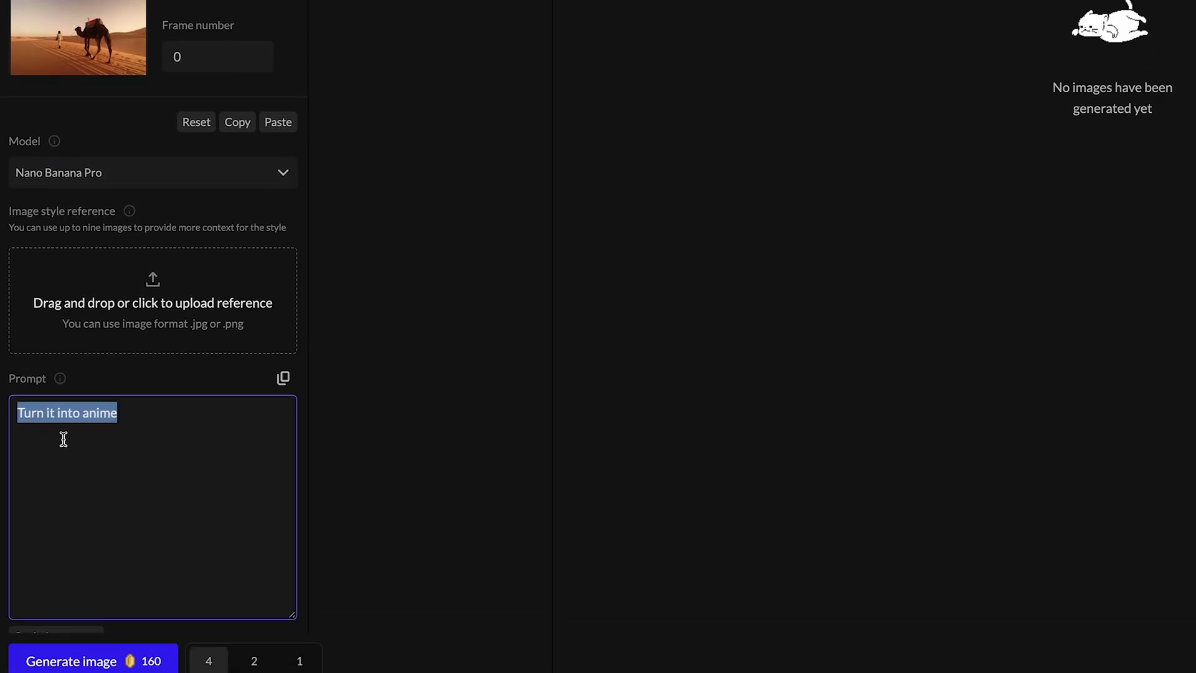
{"action": "key", "text": "BackSpace"}
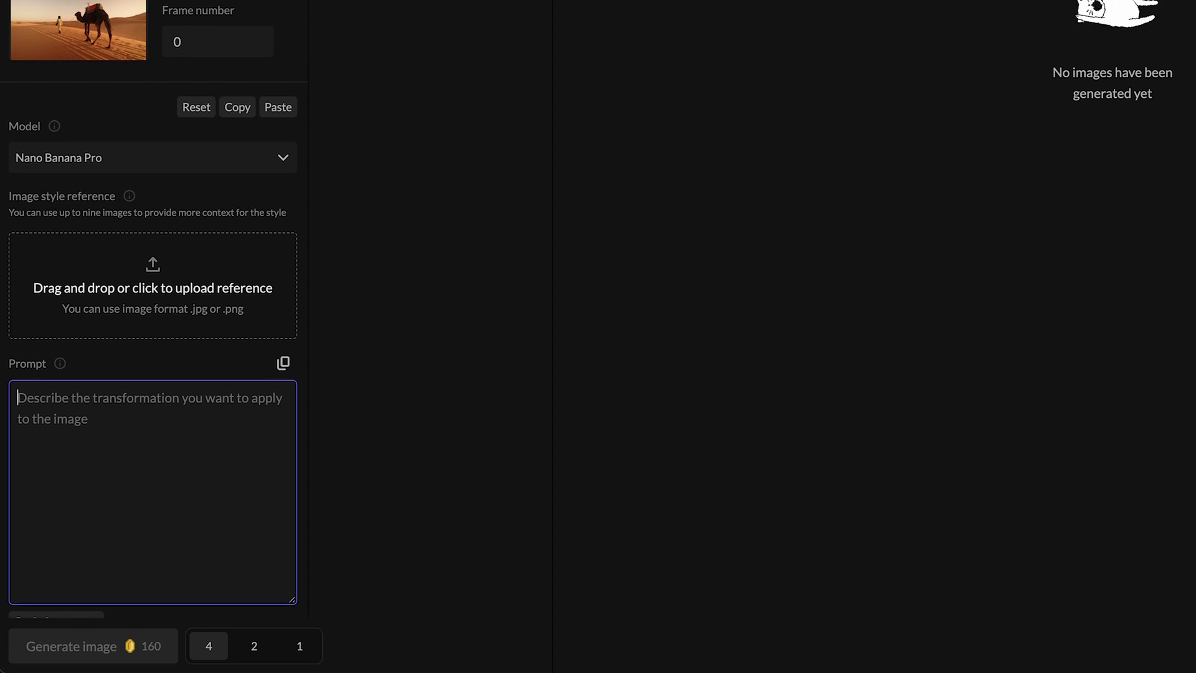
{"action": "type", "text": "Change the Camel into a dinosaur, realistic, match the lighting"}
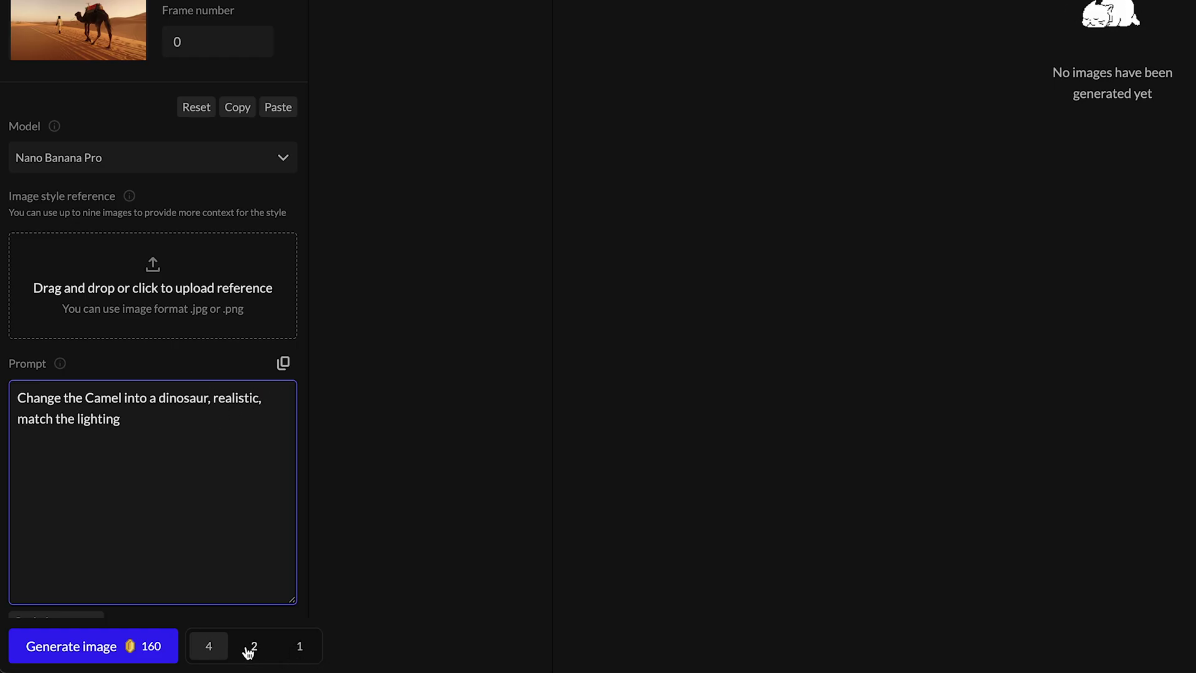
{"action": "left_click", "coordinate": [212, 649]}
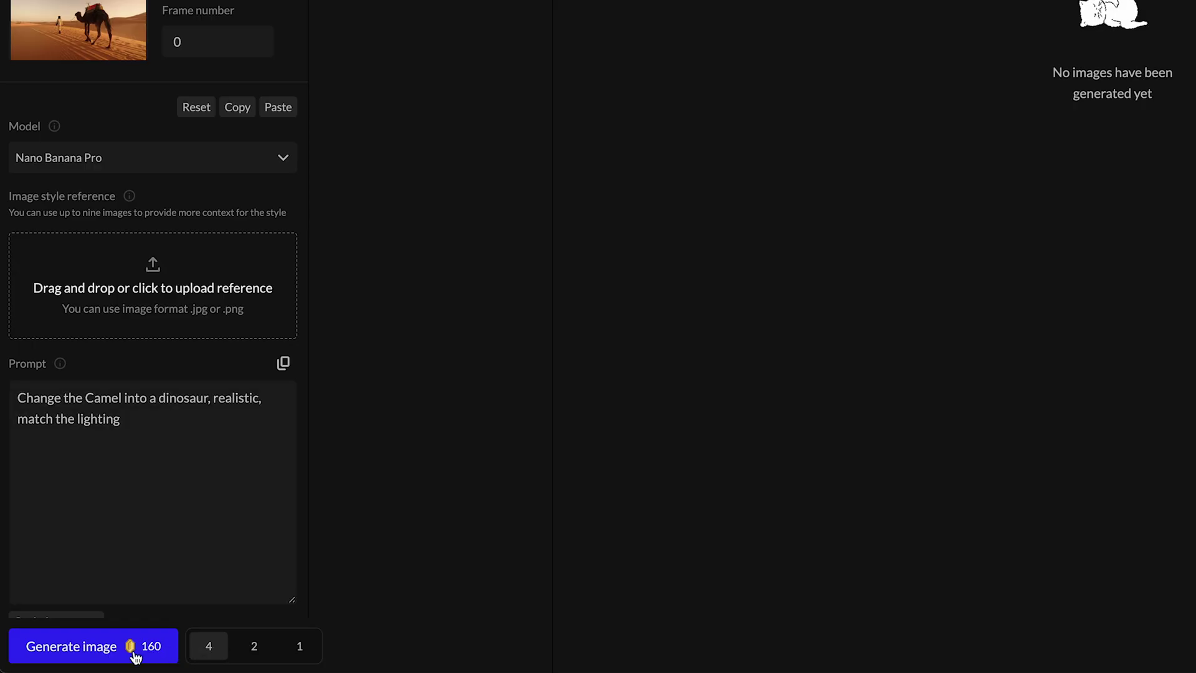
{"action": "left_click", "coordinate": [113, 651]}
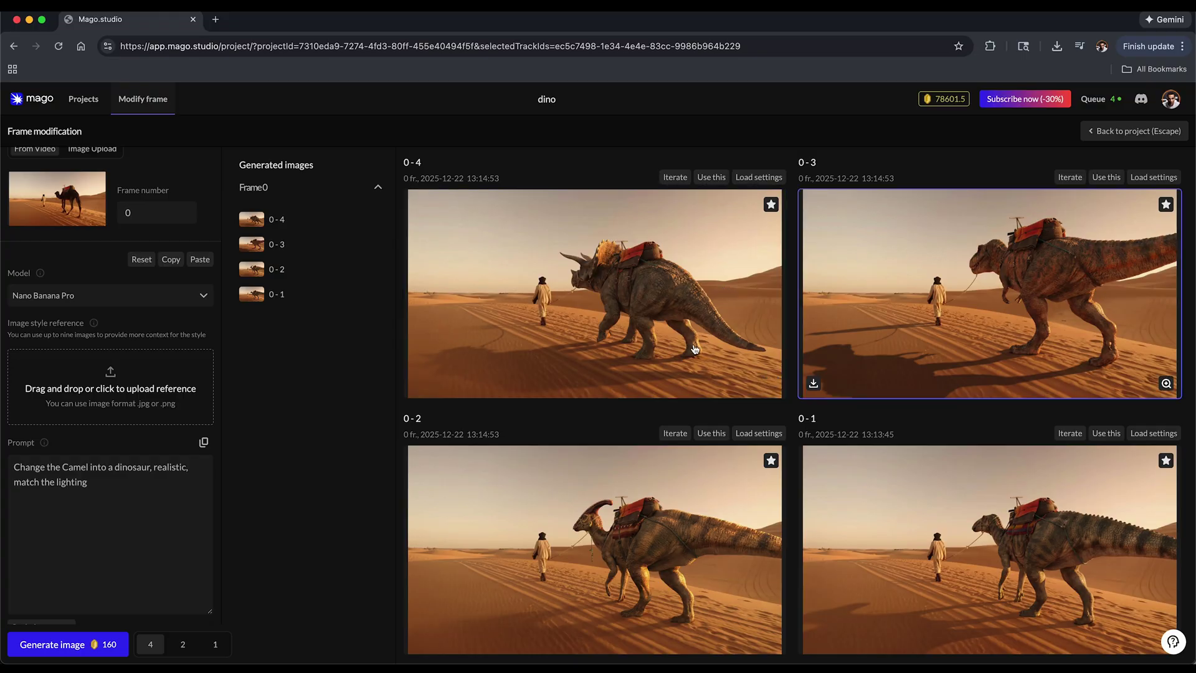
- Compare the enlarged original camel frame with the enlarged triceratops variation, then return to the generated images
{"action": "left_click", "coordinate": [130, 475]}
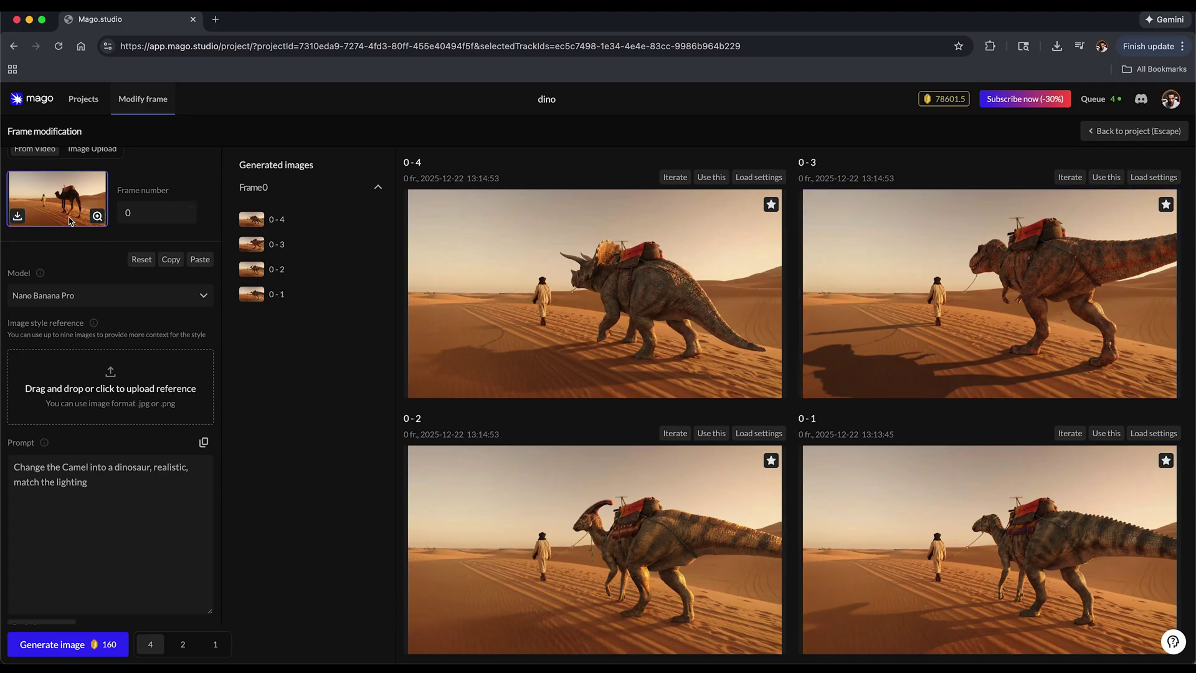
{"action": "left_click", "coordinate": [97, 216]}
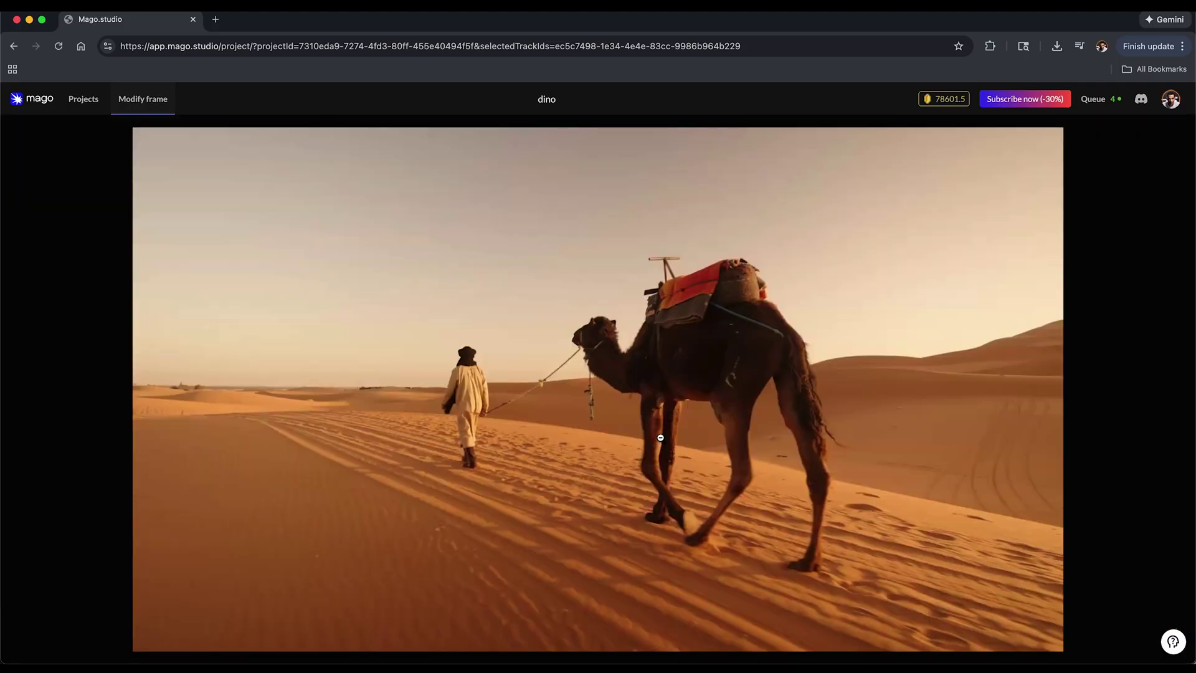
{"action": "left_click", "coordinate": [977, 144]}
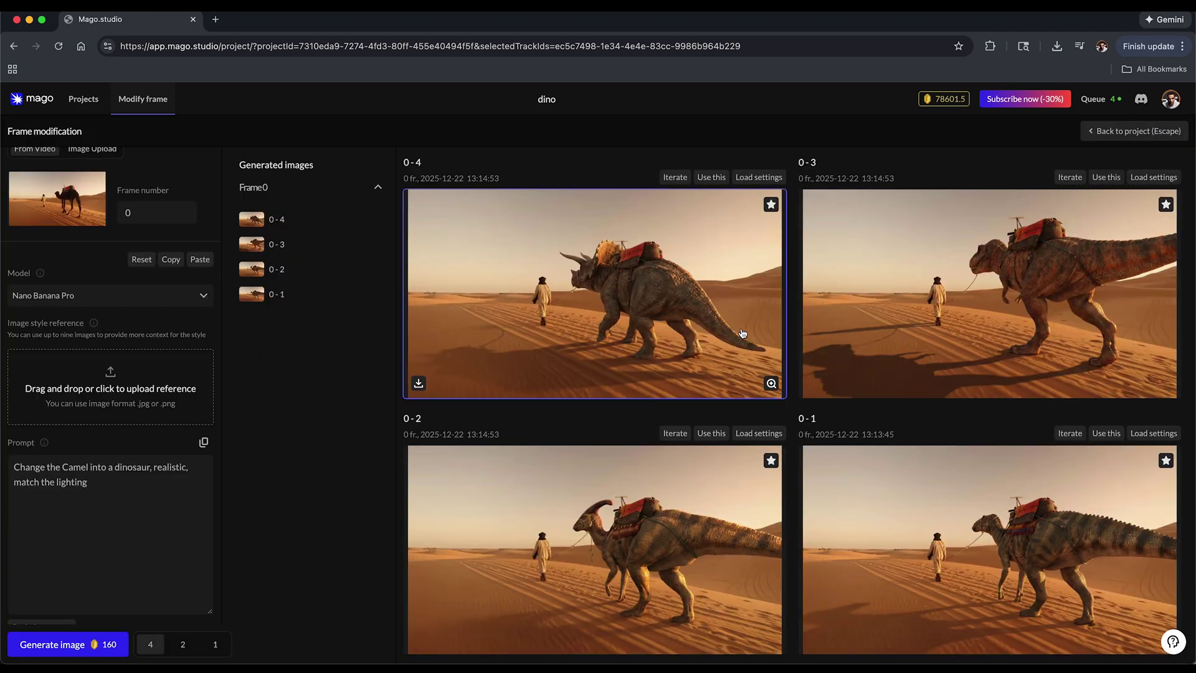
{"action": "left_click", "coordinate": [619, 293]}
{"action": "left_click", "coordinate": [669, 316]}
{"action": "left_click", "coordinate": [653, 267]}
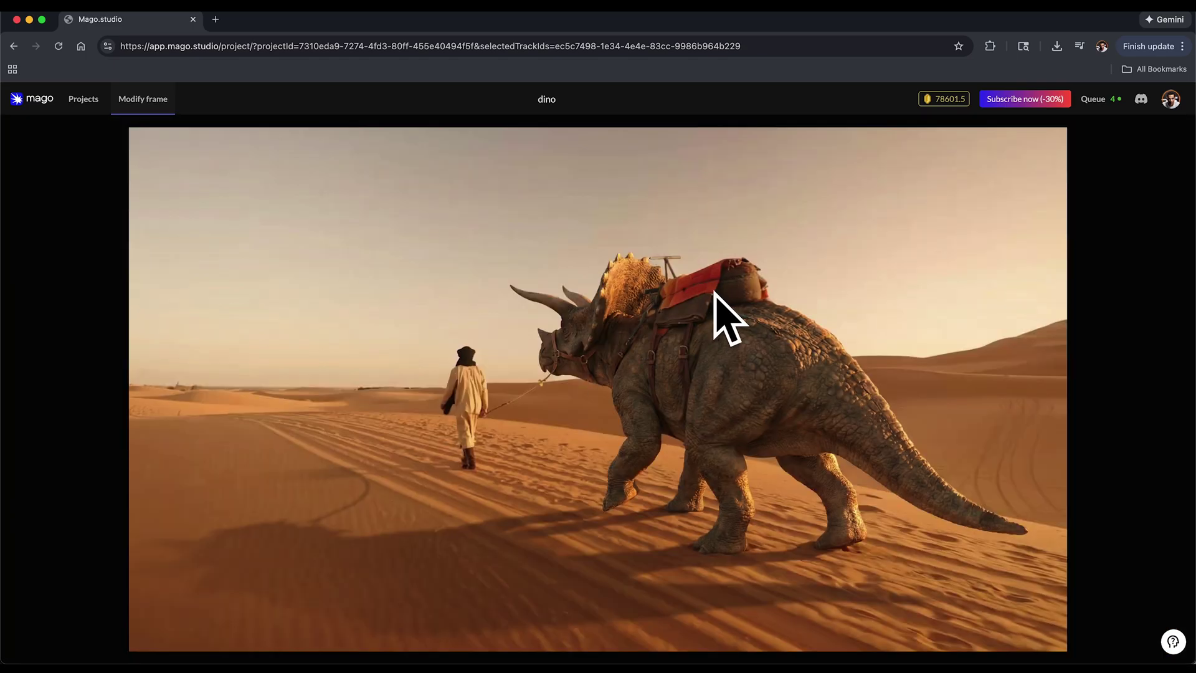
{"action": "left_click", "coordinate": [692, 304]}
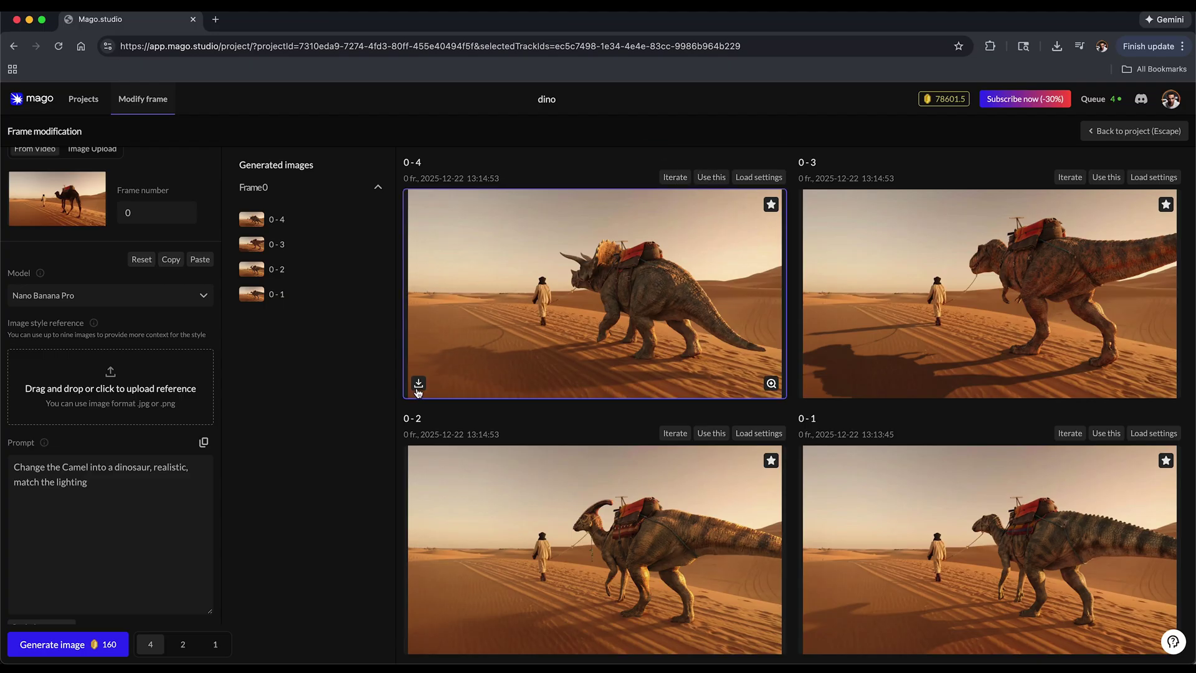
- Download the triceratops variation 0-4 and use it as the character reference in the project
{"action": "left_click", "coordinate": [418, 385]}
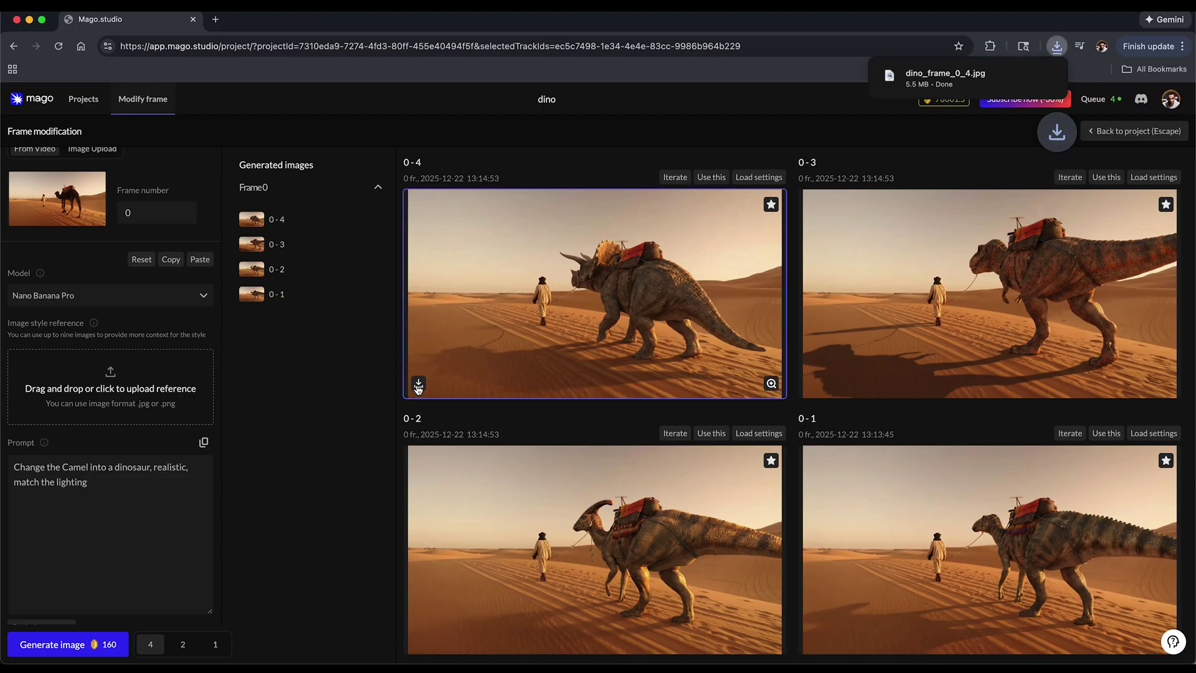
{"action": "left_click", "coordinate": [713, 180]}
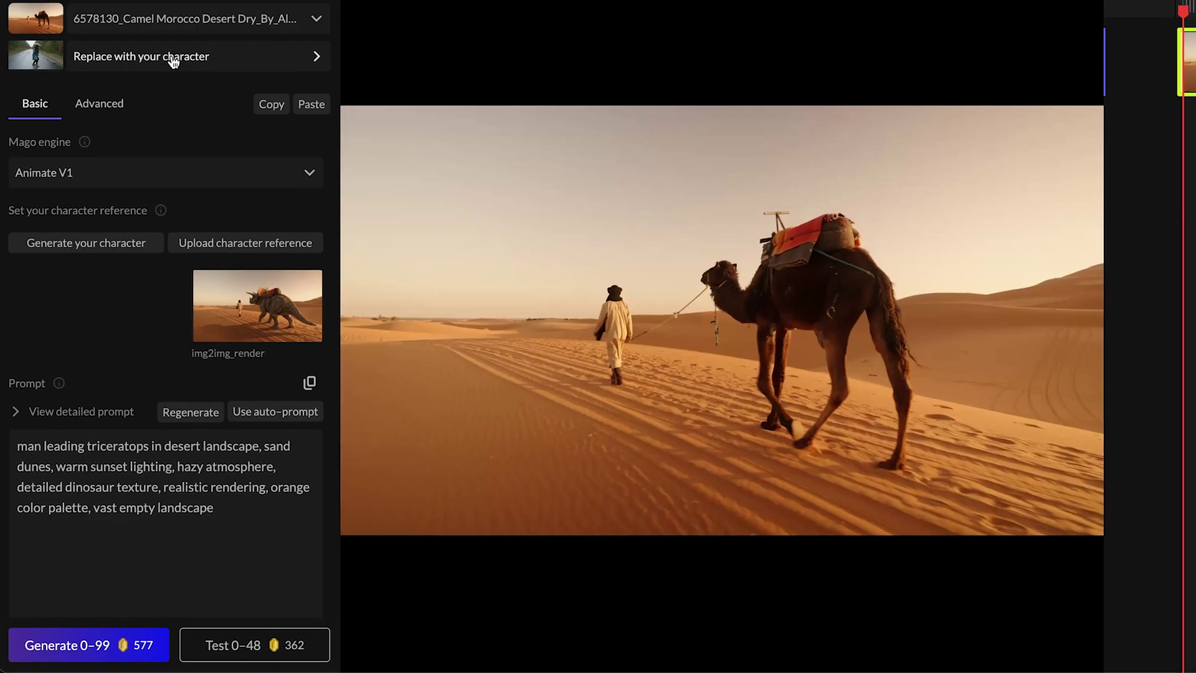
- Switch the camel clip to the Kling o1 - Editing preset and check its prompt, image and element options
{"action": "left_click", "coordinate": [172, 61]}
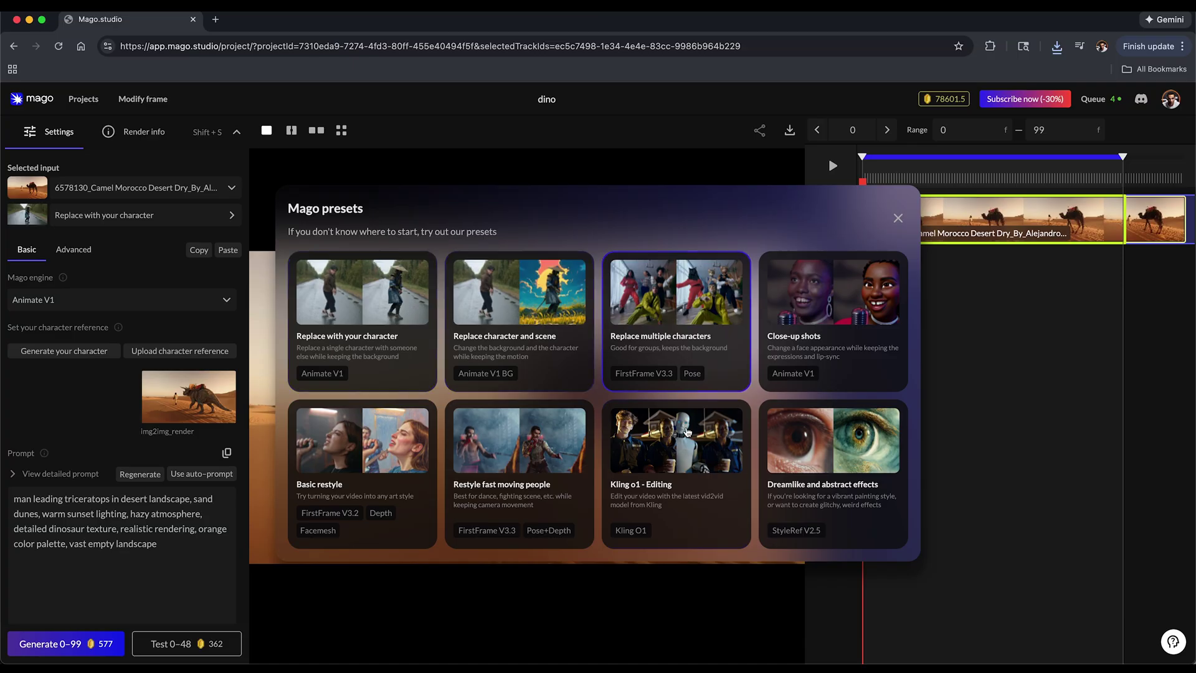
{"action": "left_click", "coordinate": [673, 432]}
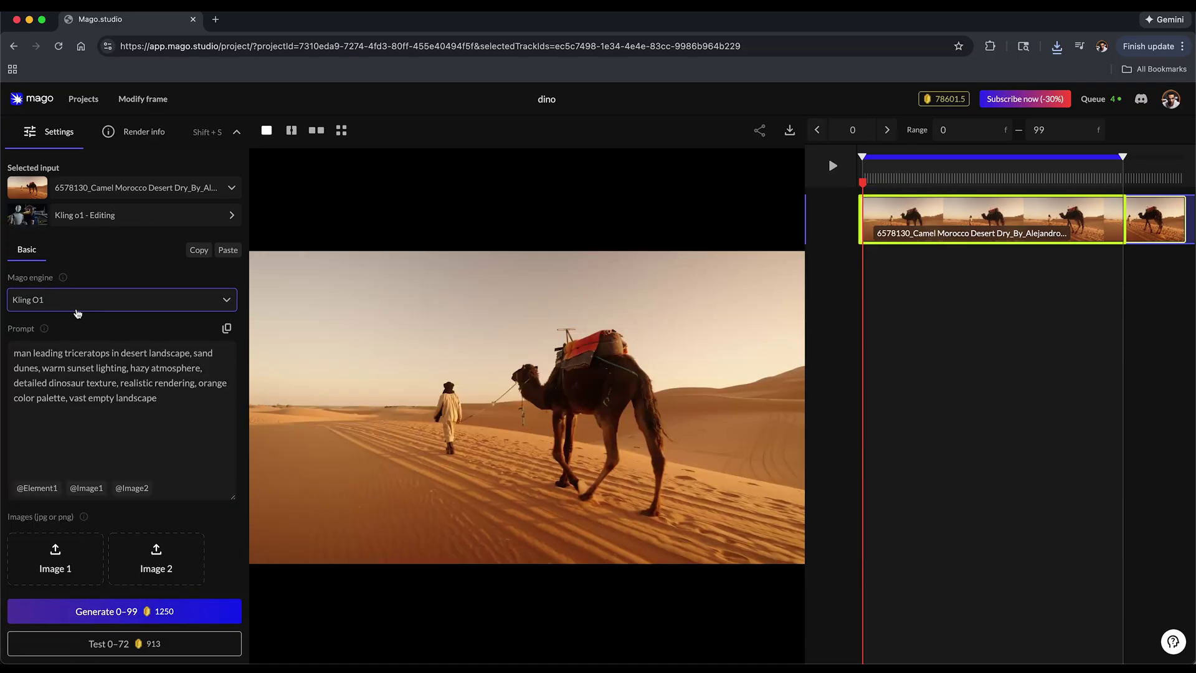
{"action": "left_click", "coordinate": [111, 384]}
{"action": "scroll", "coordinate": [111, 384], "scroll_direction": "down", "scroll_amount": 1}
{"action": "scroll", "coordinate": [110, 384], "scroll_direction": "down", "scroll_amount": 3}
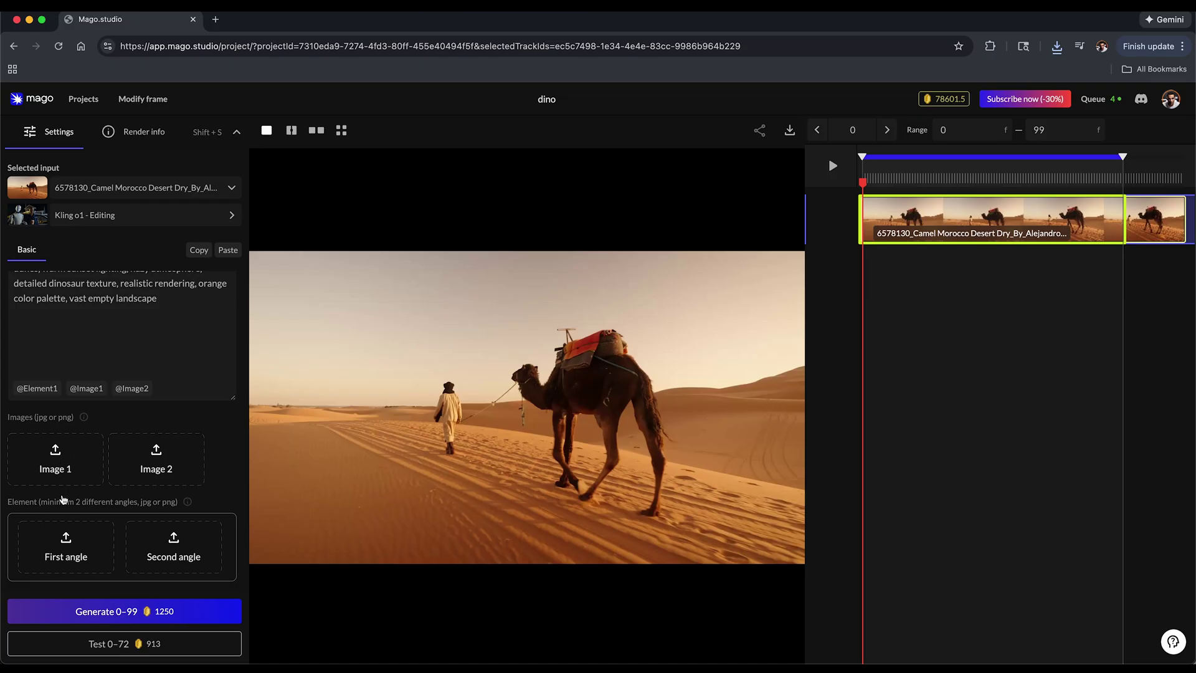
{"action": "mouse_move", "coordinate": [187, 504]}
{"action": "left_click", "coordinate": [91, 442]}
{"action": "left_click", "coordinate": [384, 427]}
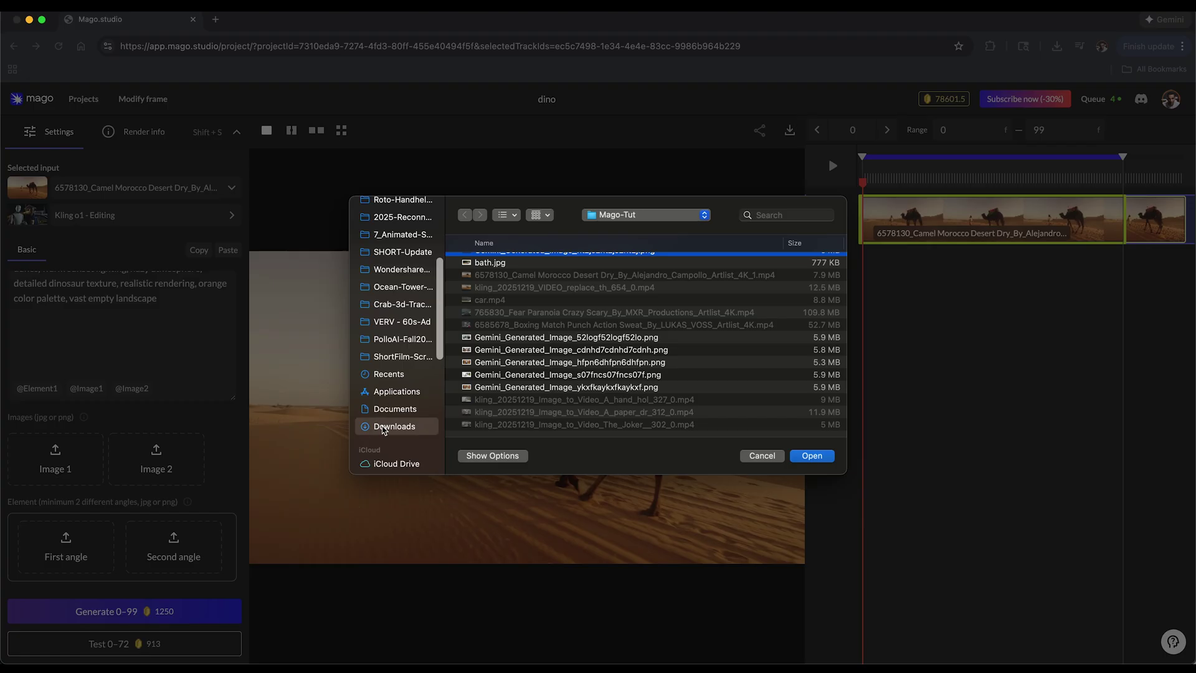
{"action": "scroll", "coordinate": [489, 265], "scroll_direction": "up", "scroll_amount": 1}
{"action": "left_click", "coordinate": [489, 261]}
{"action": "key", "text": "space"}
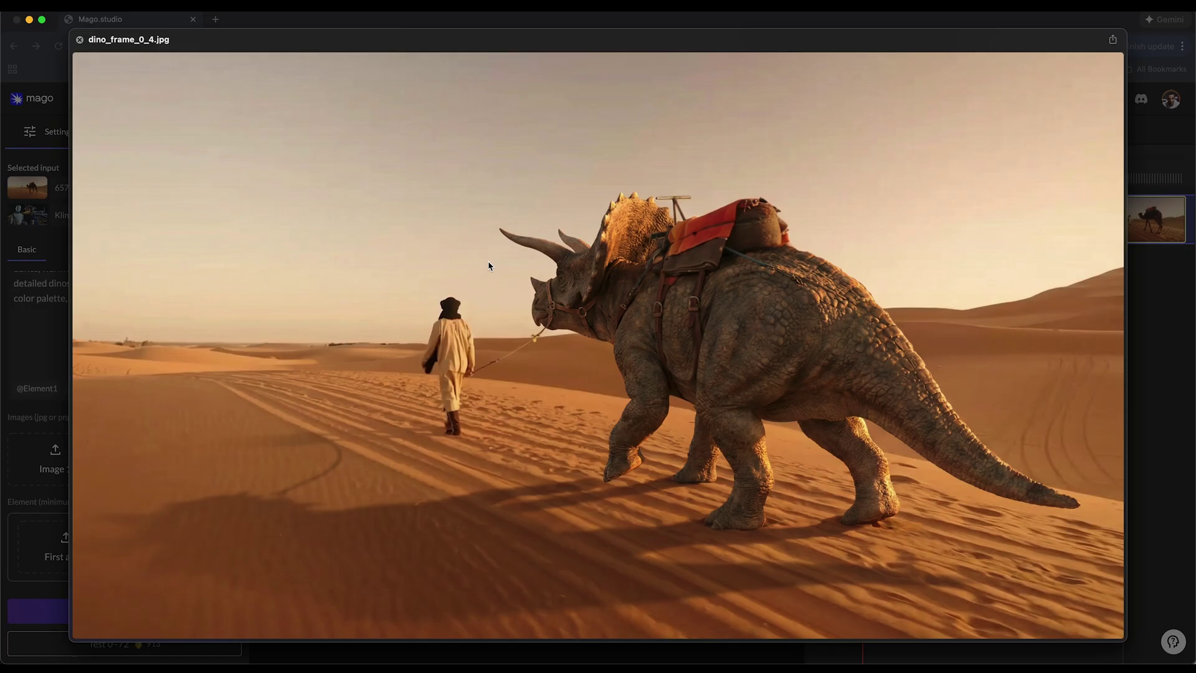
{"action": "key", "text": "space"}
{"action": "key", "text": "Return"}
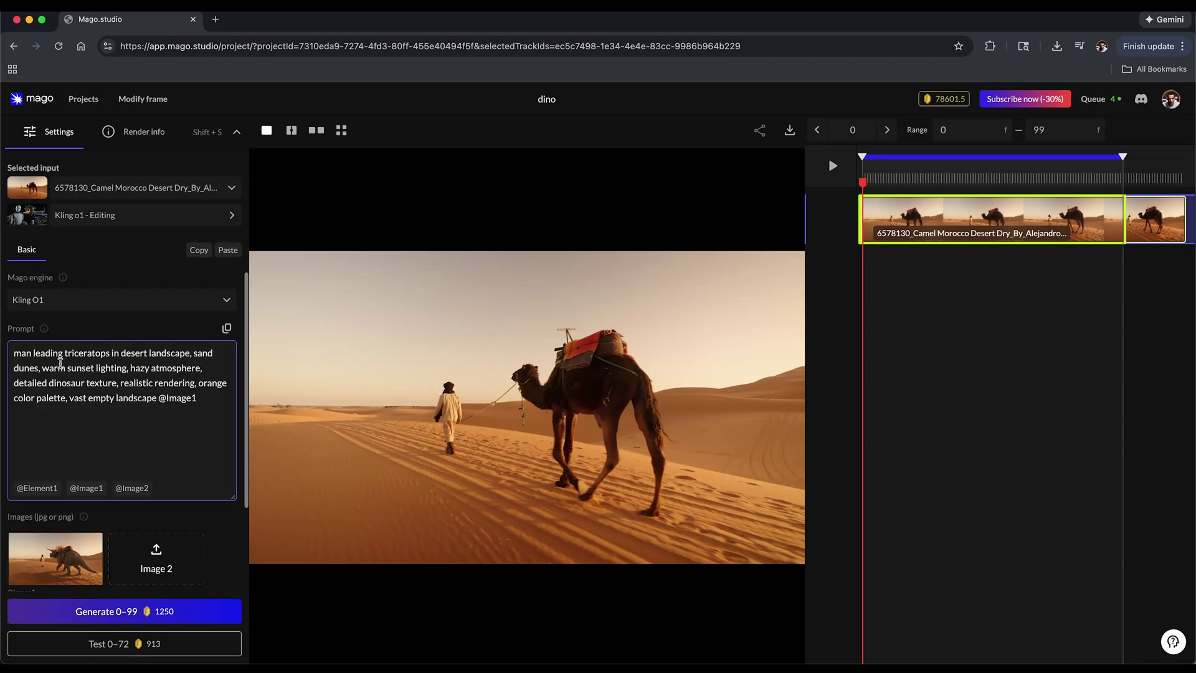
{"action": "scroll", "coordinate": [145, 396], "scroll_direction": "down", "scroll_amount": 3}
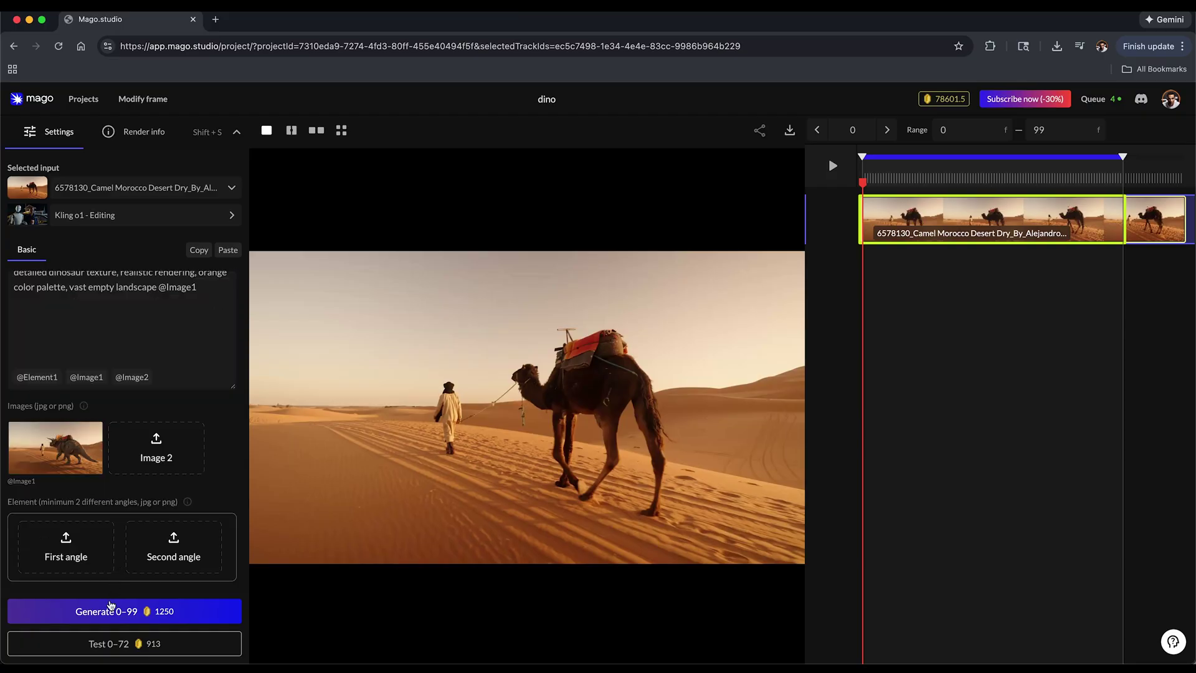
{"action": "left_click", "coordinate": [128, 612]}
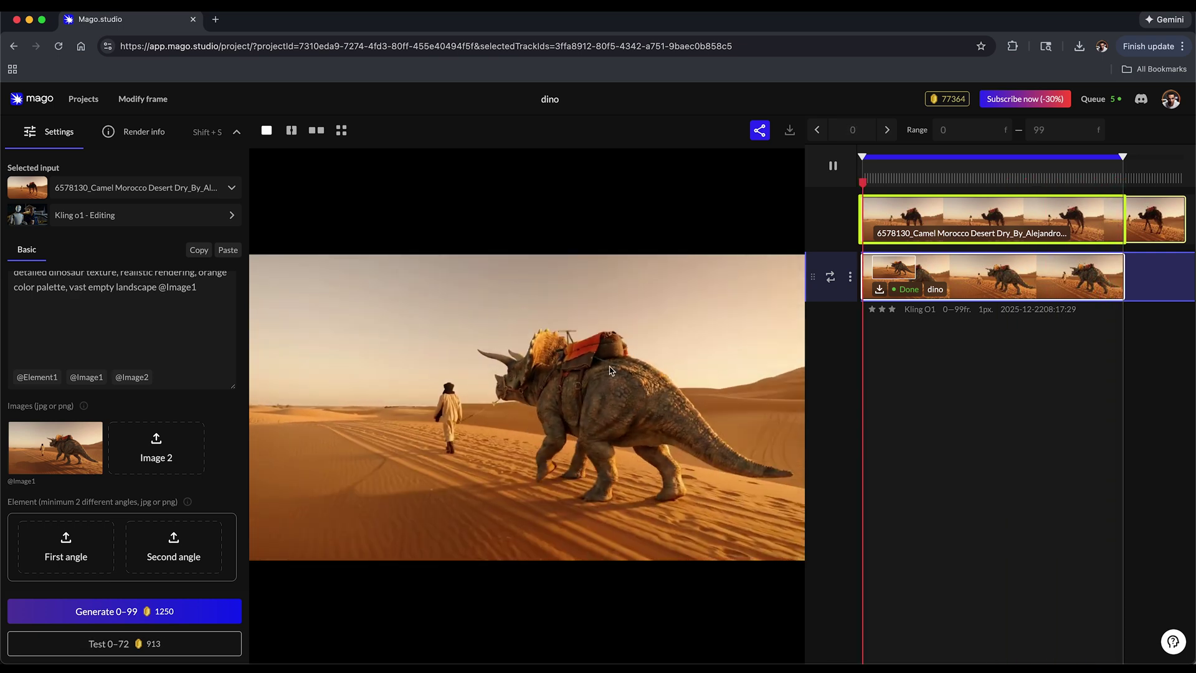
- Review the finished Kling O1 dinosaur render together with its prompt and image settings
{"action": "left_click", "coordinate": [849, 276]}
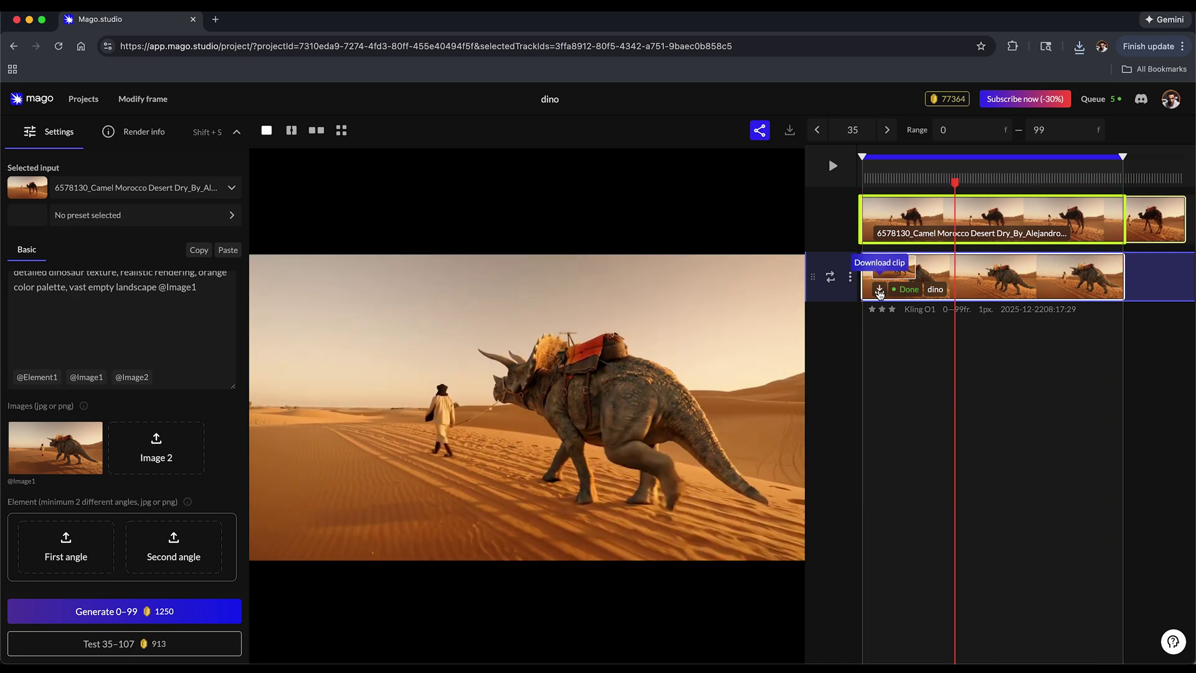
{"action": "left_click", "coordinate": [62, 347]}
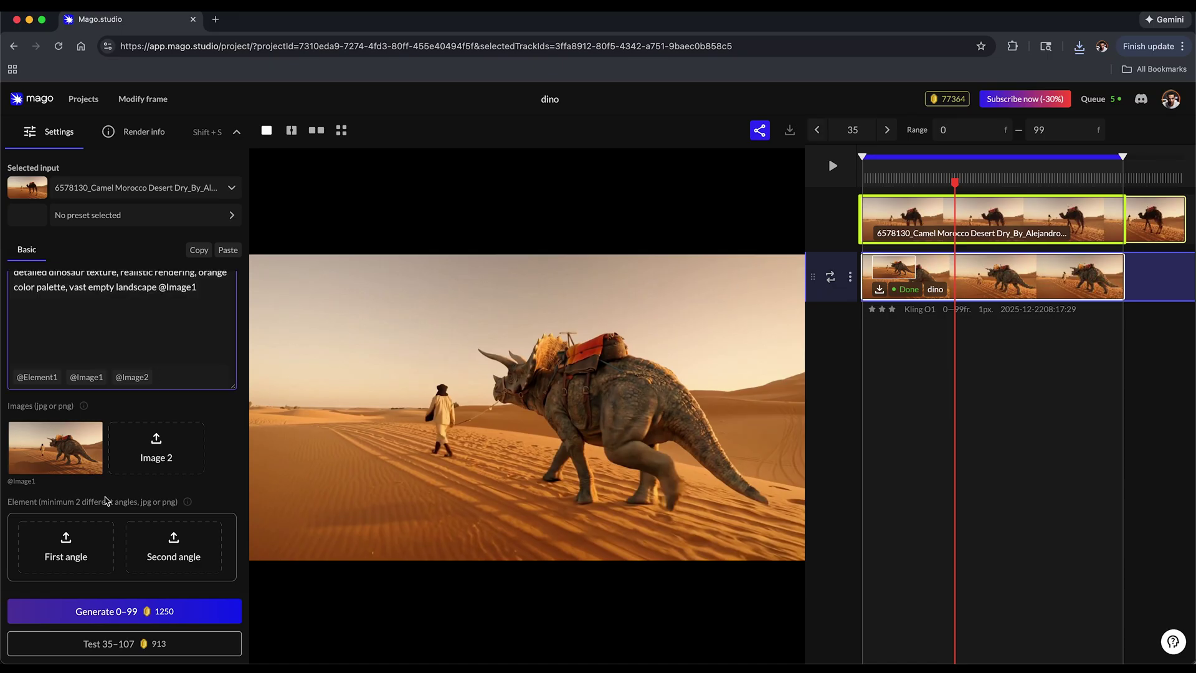
{"action": "scroll", "coordinate": [80, 418], "scroll_direction": "up", "scroll_amount": 2}
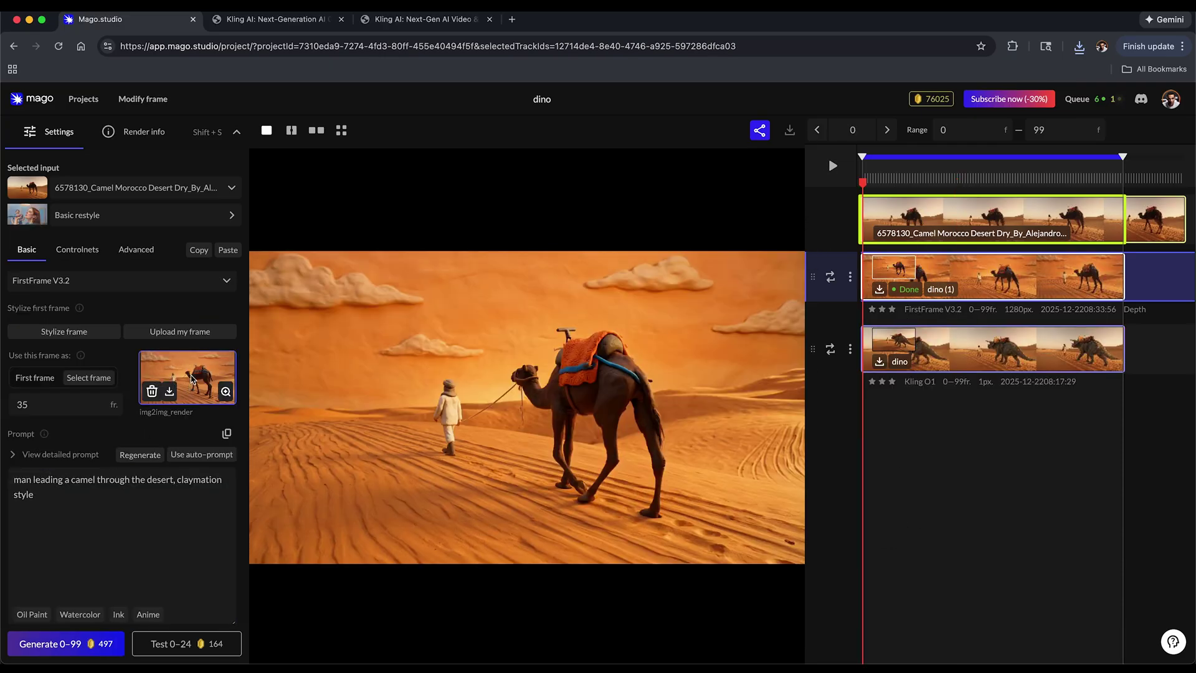
- Examine the claymation camel render's enlarged reference image and prompt, and compare the render with the Kling O1 dinosaur version
{"action": "left_click", "coordinate": [225, 392]}
{"action": "key", "text": "Escape"}
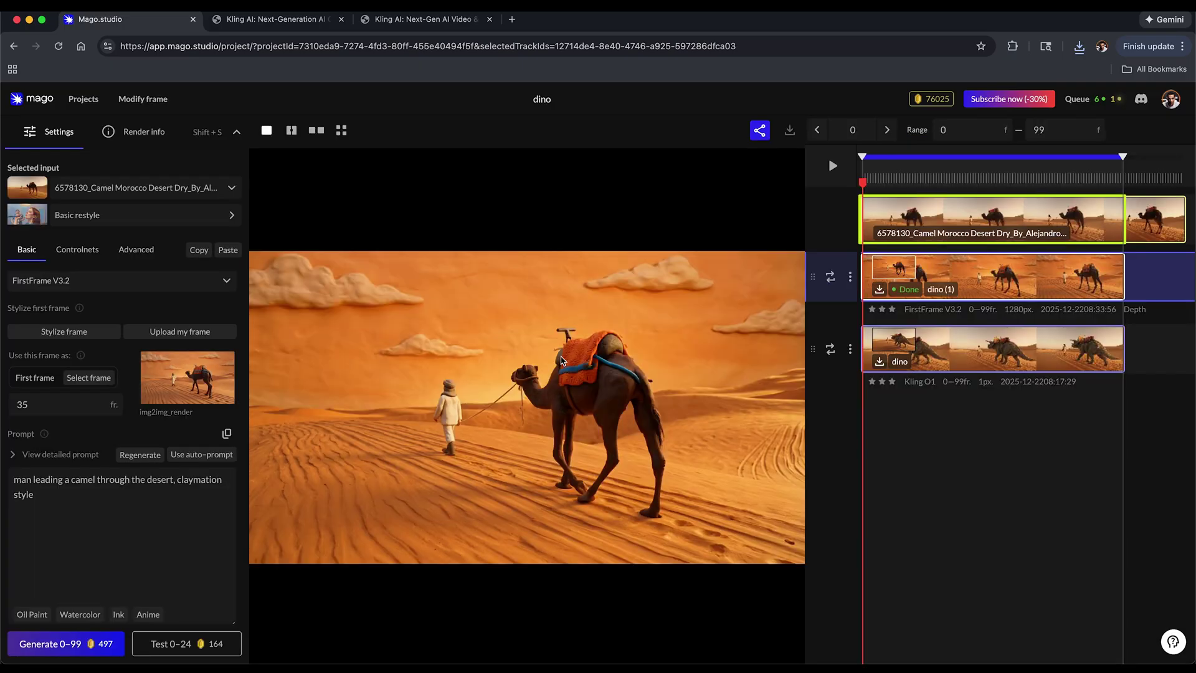
{"action": "left_click", "coordinate": [47, 495]}
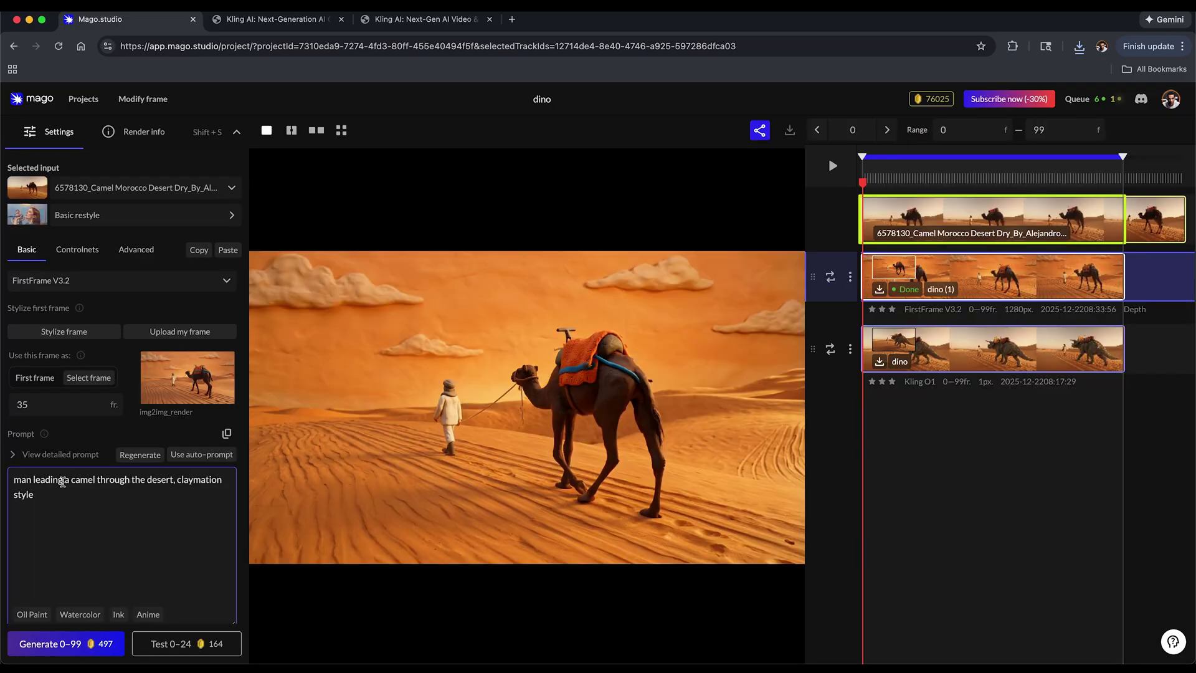
{"action": "left_click", "coordinate": [481, 432]}
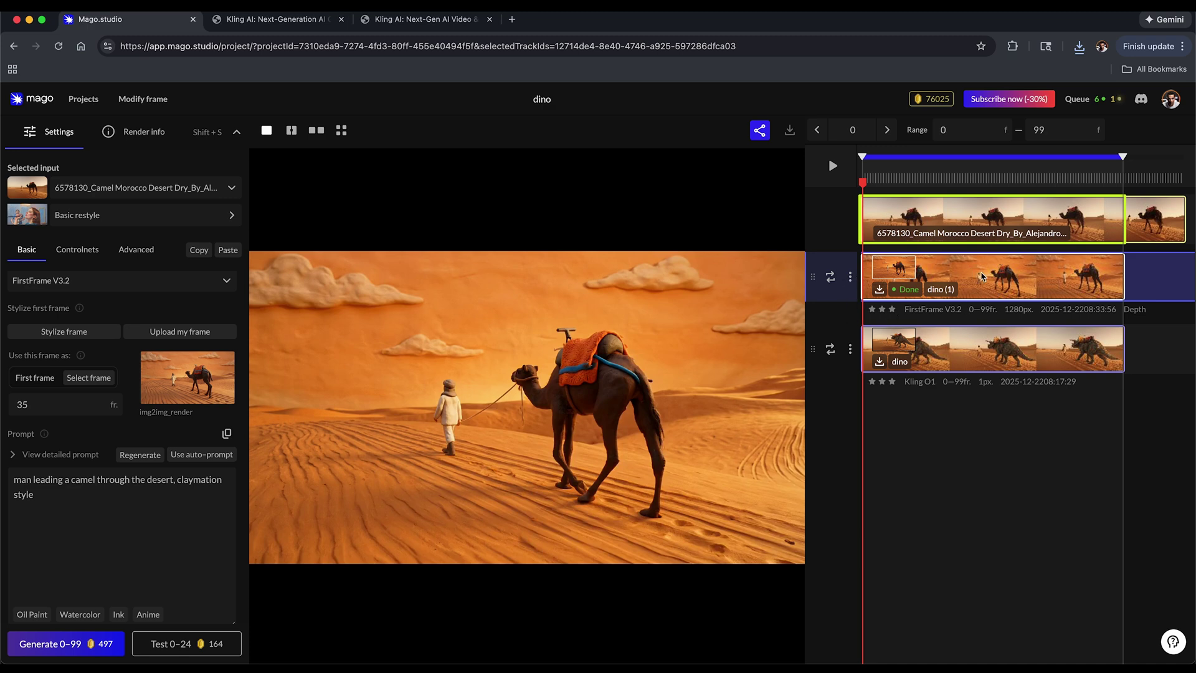
{"action": "left_click", "coordinate": [949, 339]}
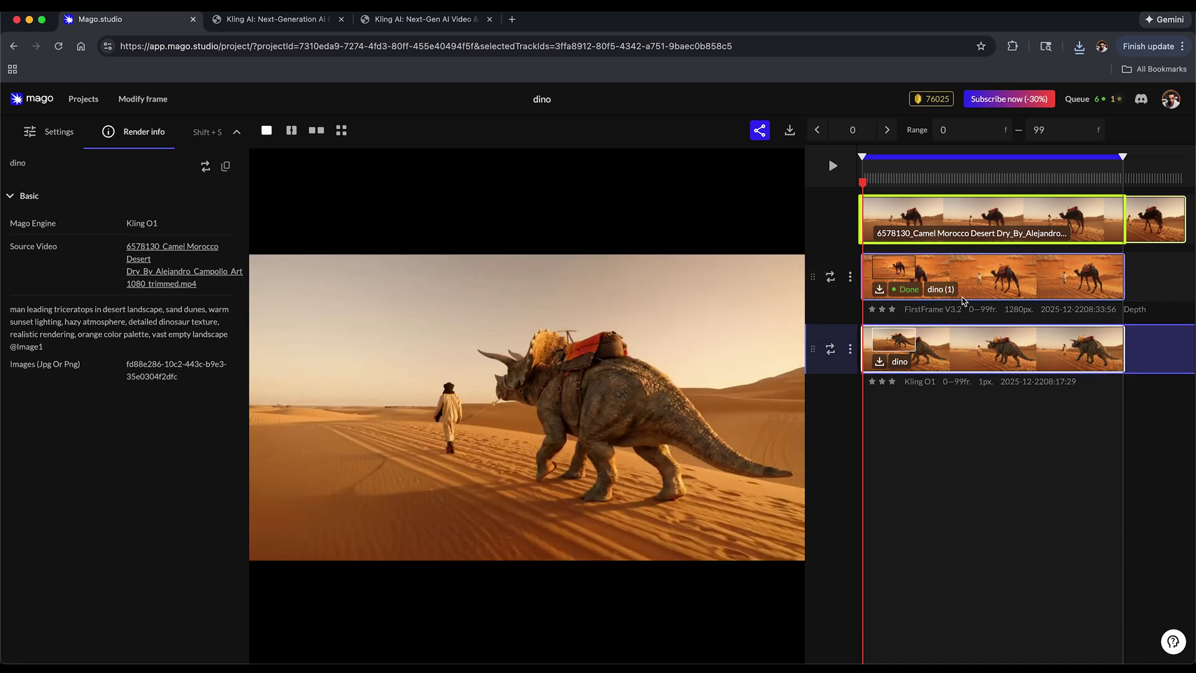
{"action": "left_click", "coordinate": [962, 277]}
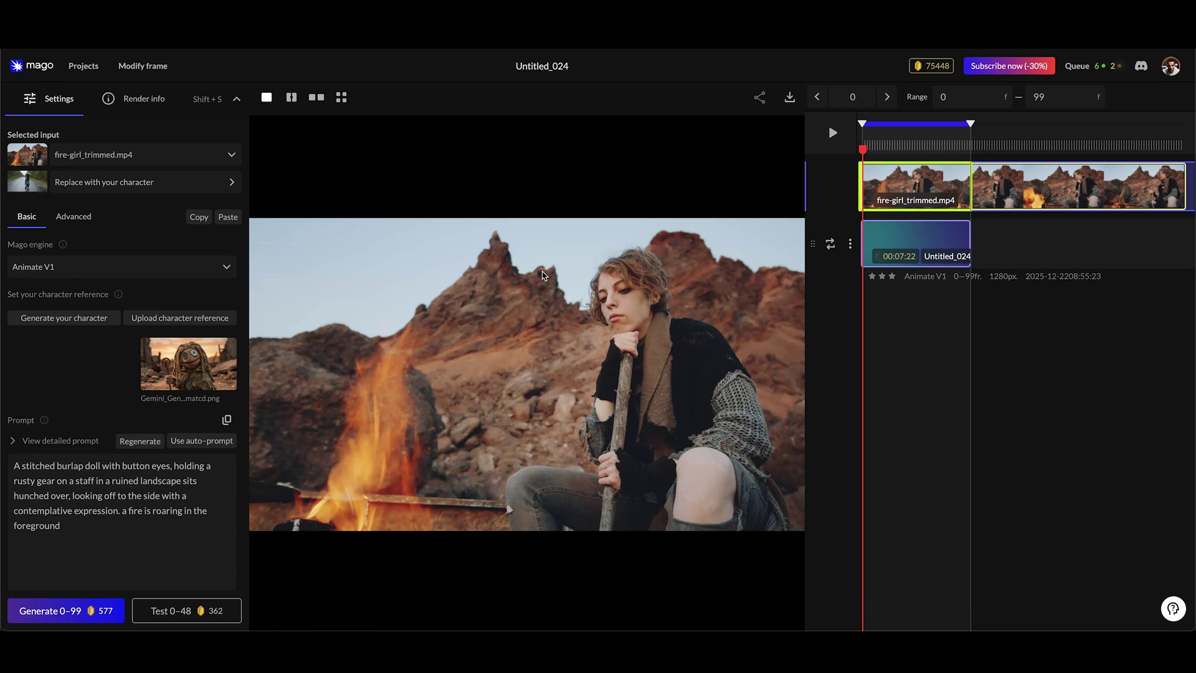
- Enlarge the burlap doll character reference of the fire-girl project, play its source clip and check the prompt
{"action": "left_click", "coordinate": [228, 377]}
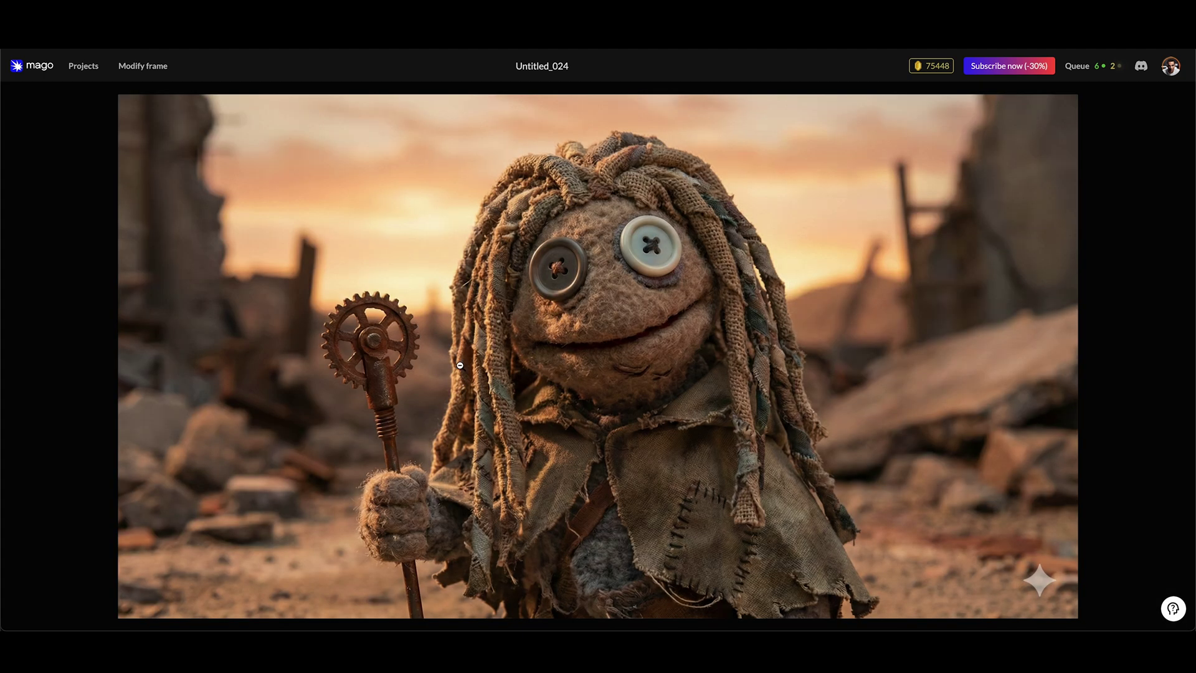
{"action": "left_click", "coordinate": [627, 307]}
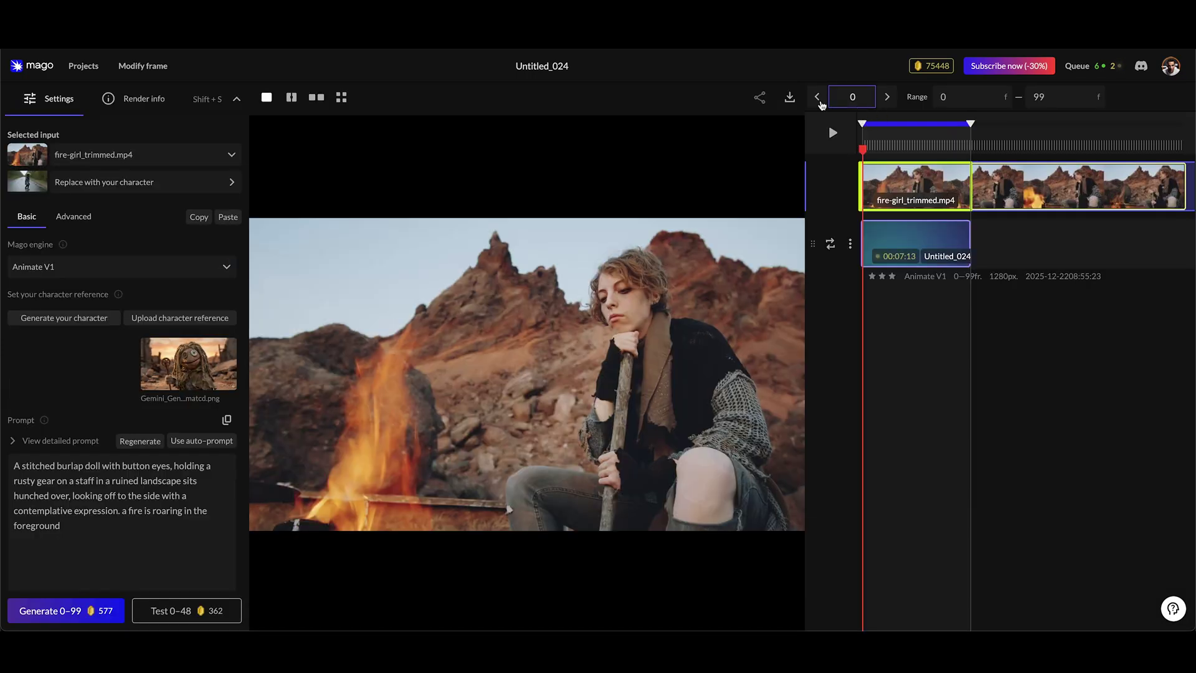
{"action": "left_click", "coordinate": [833, 134]}
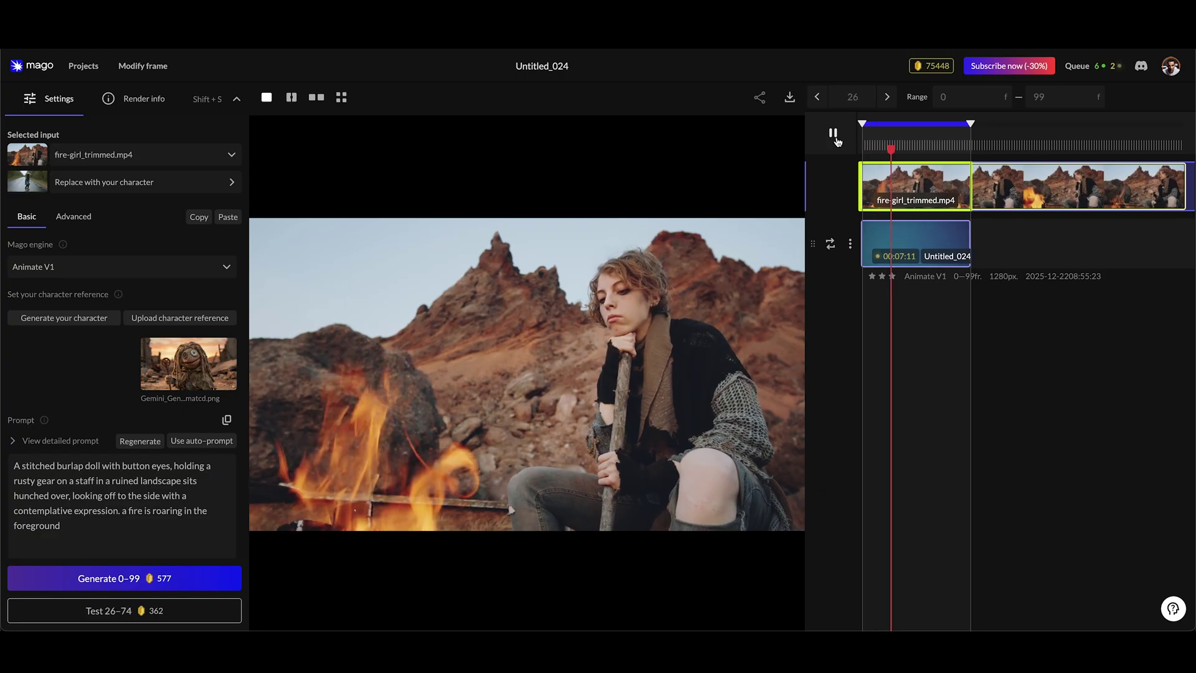
{"action": "left_click", "coordinate": [184, 478]}
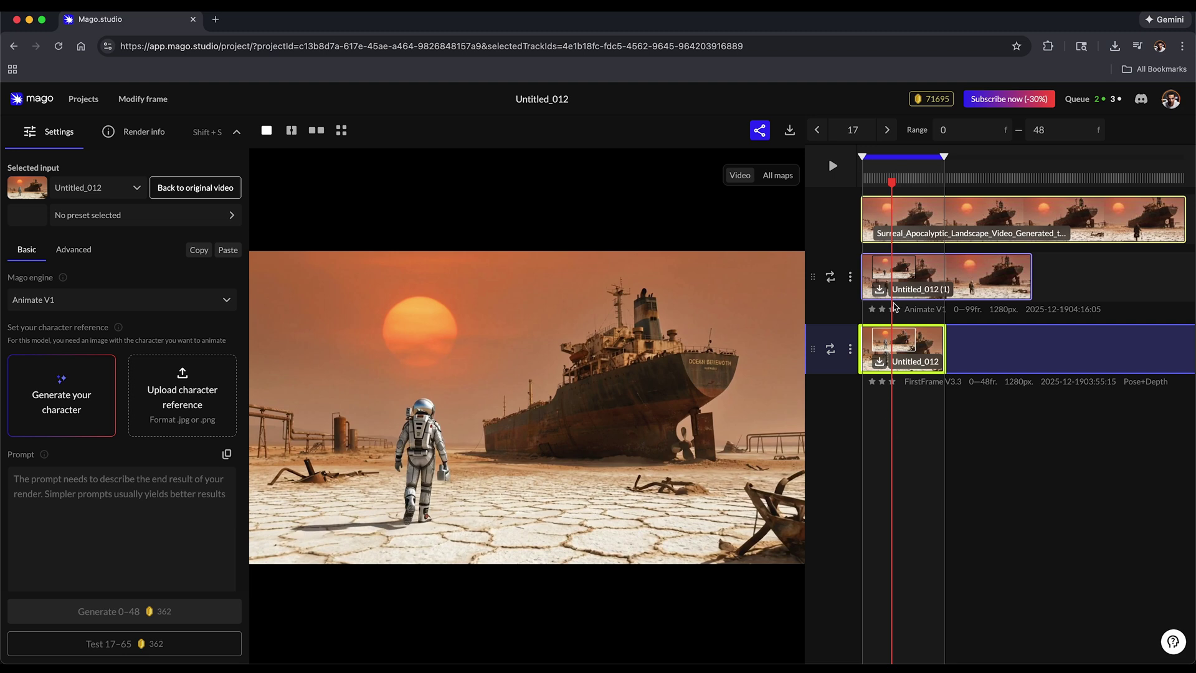
- Compare the shipwreck source clip at frame 34 with its Animate V1 and FirstFrame V3.3 astronaut renders
{"action": "left_click", "coordinate": [911, 217]}
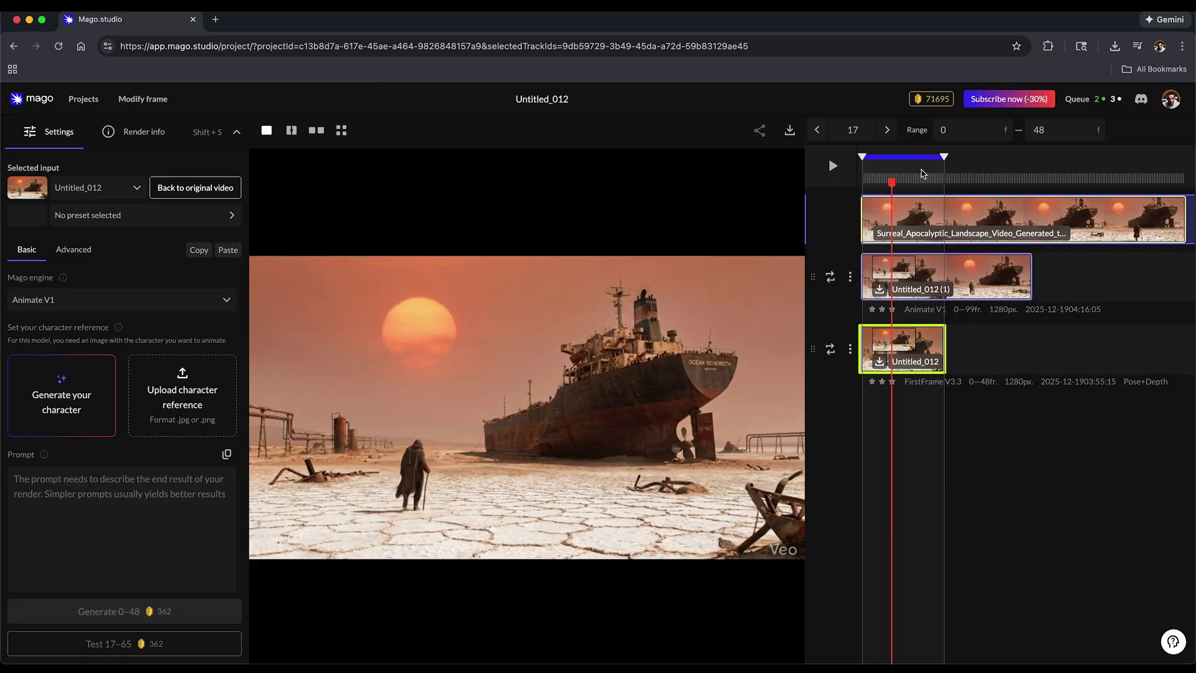
{"action": "left_click", "coordinate": [921, 177]}
{"action": "left_click", "coordinate": [927, 274]}
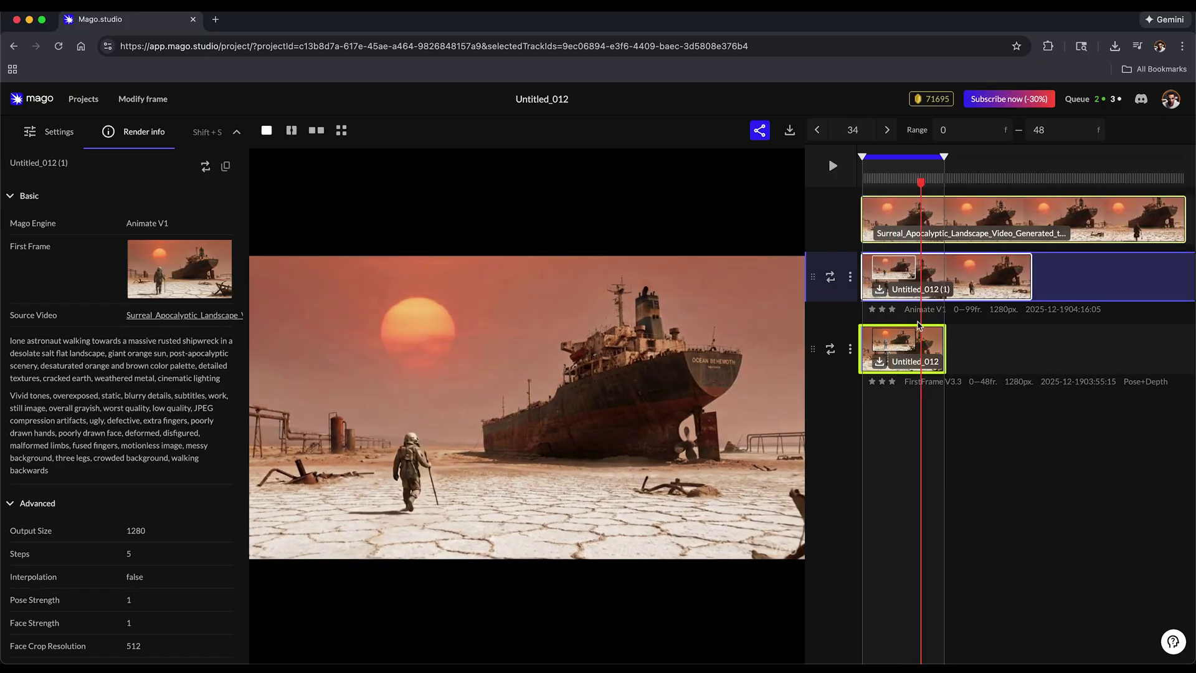
{"action": "left_click", "coordinate": [918, 342]}
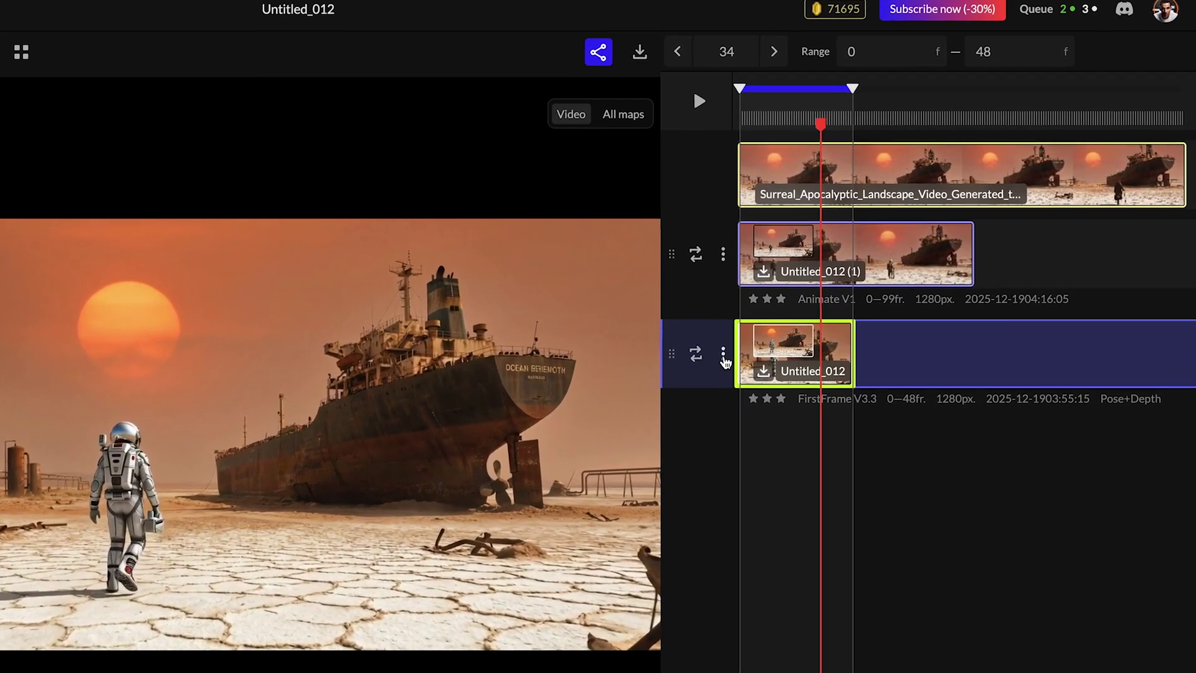
- Check the FirstFrame render's Iterate option and the list of available input videos, keeping Untitled_012 as the selected input
{"action": "left_click", "coordinate": [850, 350]}
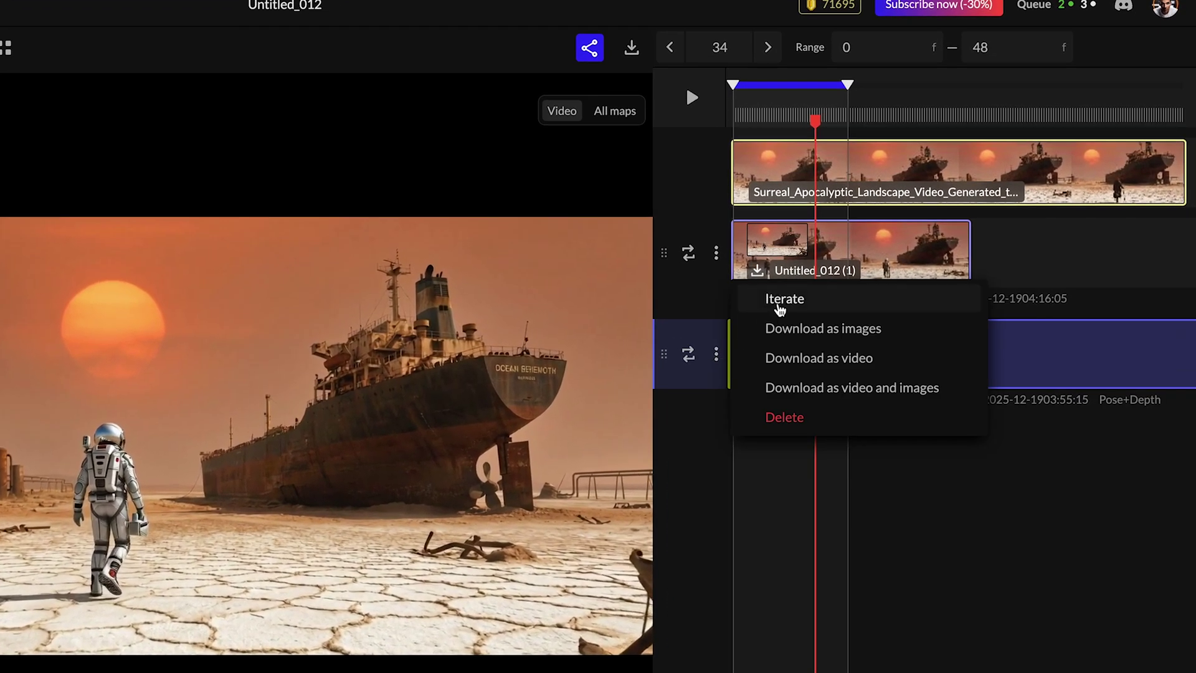
{"action": "left_click", "coordinate": [782, 299]}
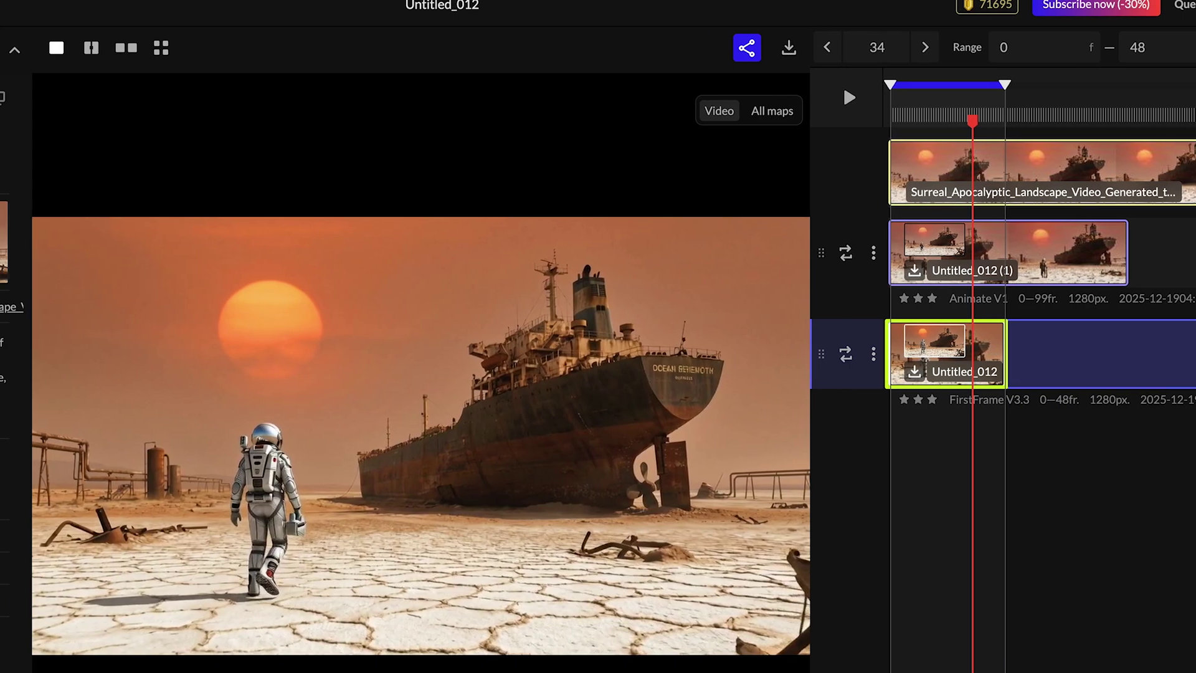
{"action": "left_click", "coordinate": [133, 126]}
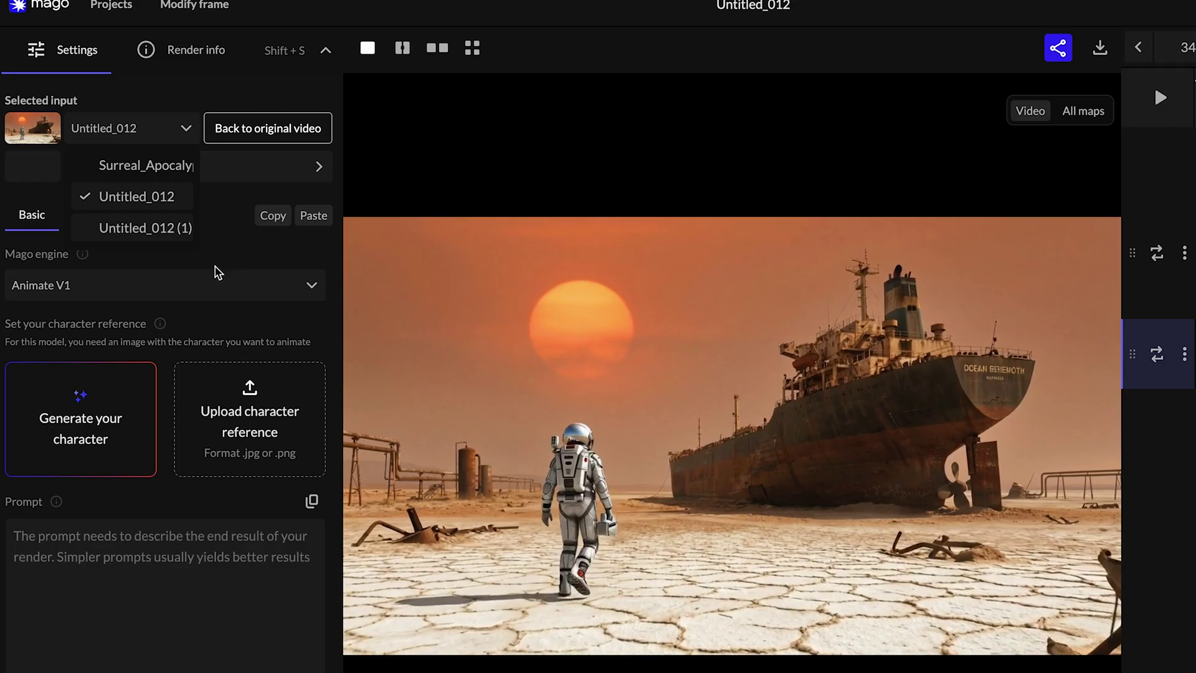
{"action": "left_click", "coordinate": [245, 251]}
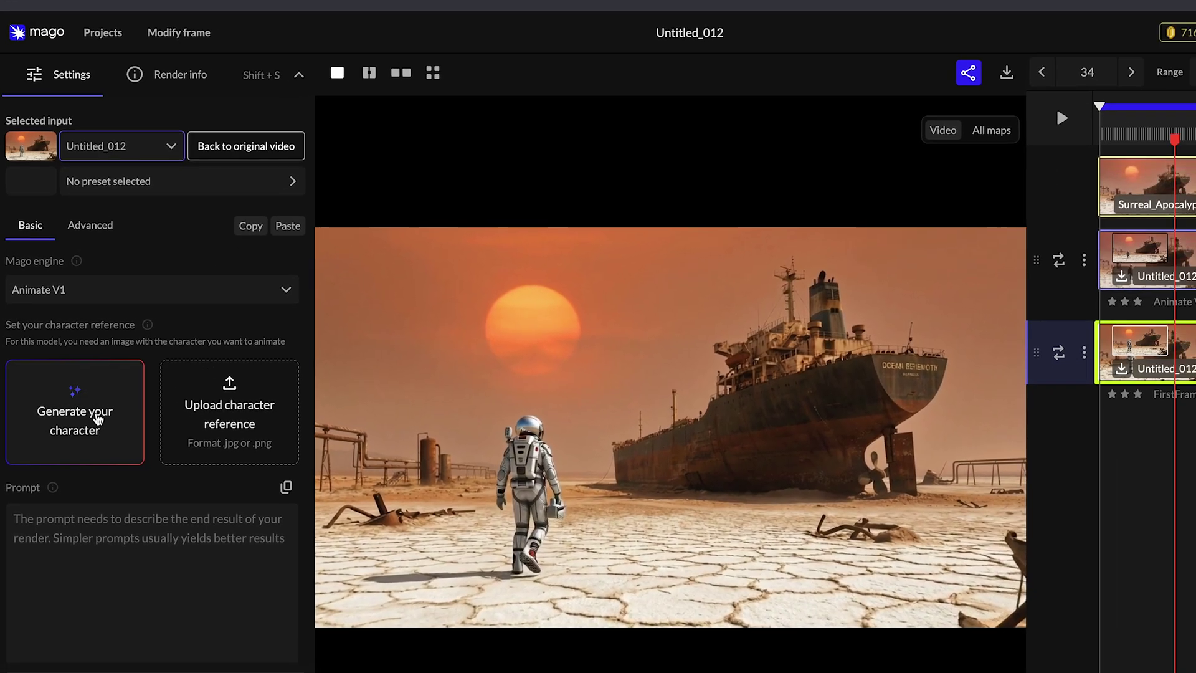
- Browse the generated astronaut images for the character reference and use image 0-10 of frame 0
{"action": "left_click", "coordinate": [84, 421]}
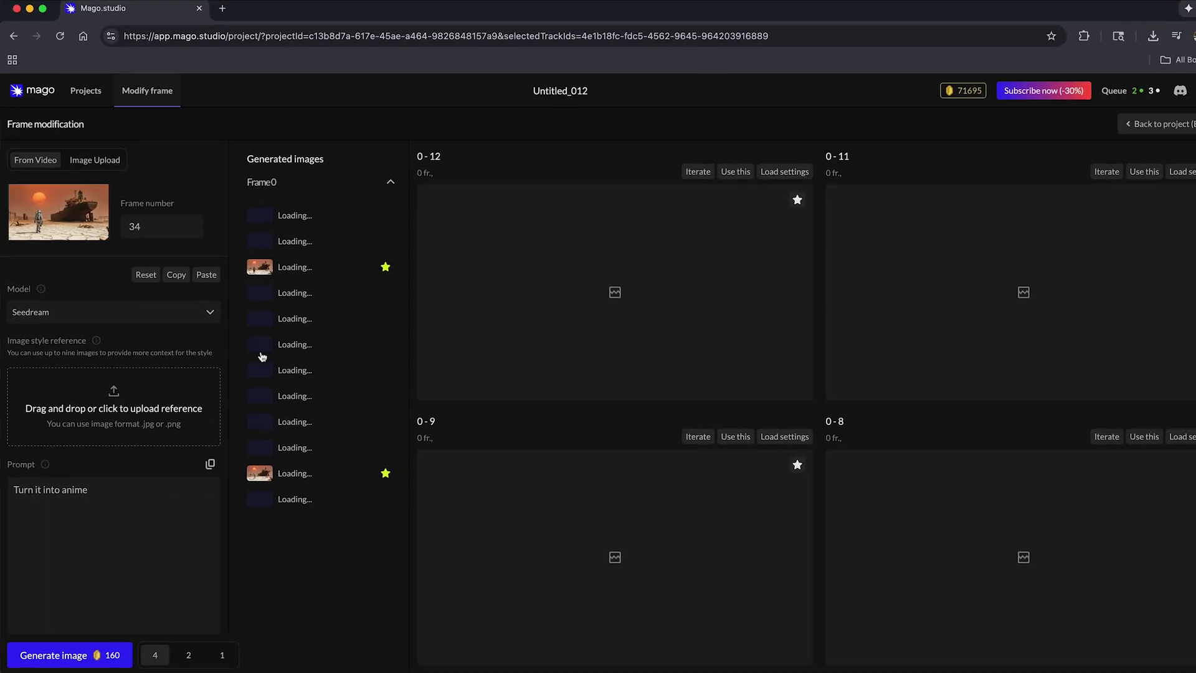
{"action": "scroll", "coordinate": [560, 348], "scroll_direction": "down", "scroll_amount": 2}
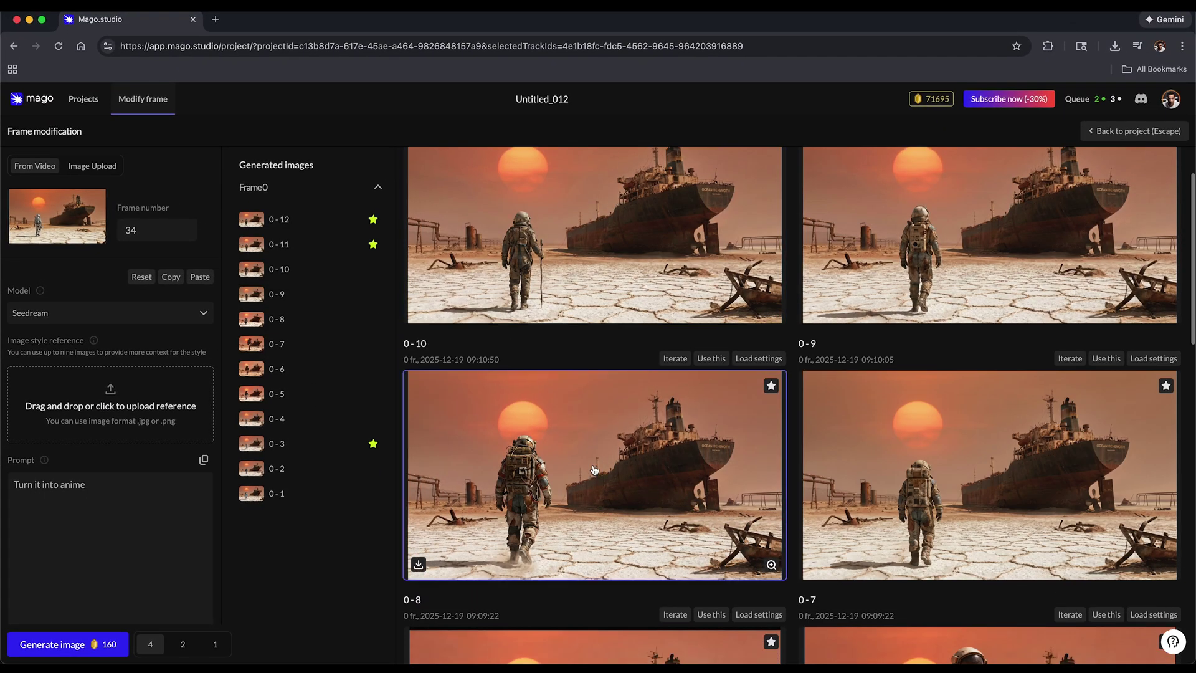
{"action": "left_click", "coordinate": [711, 359]}
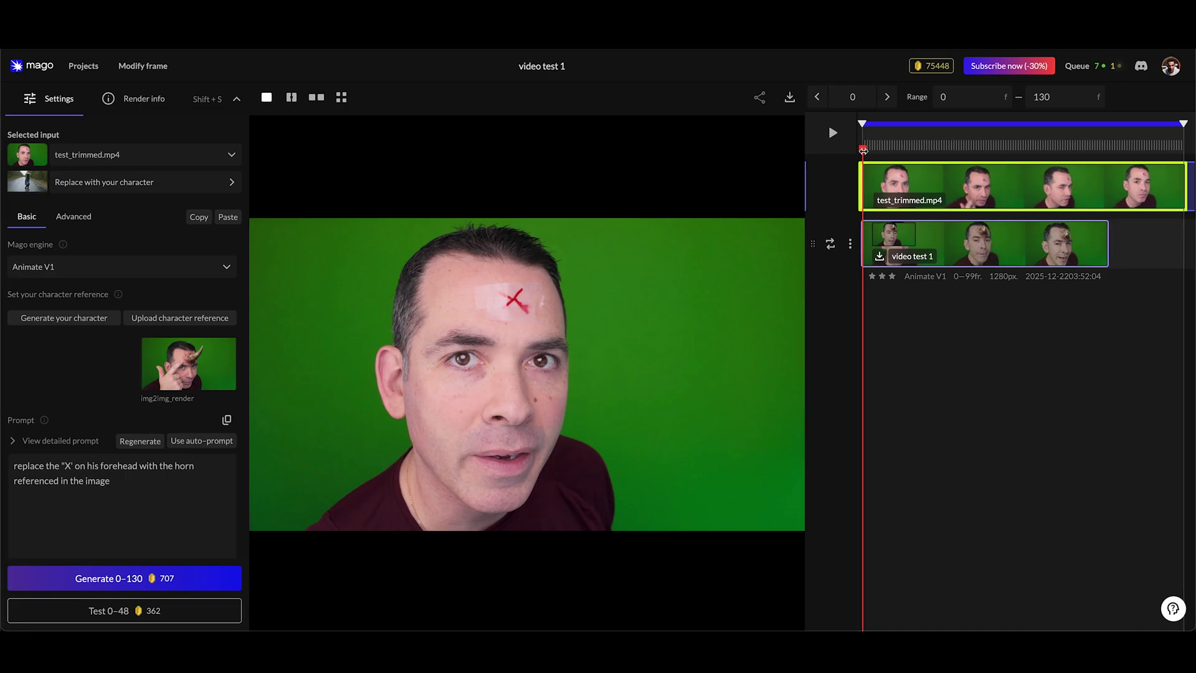
- Scrub and play the green-screen source clip test_trimmed.mp4, and park the playhead at frame 7
{"action": "left_click_drag", "start_coordinate": [864, 151], "coordinate": [1000, 150]}
{"action": "left_click", "coordinate": [832, 134]}
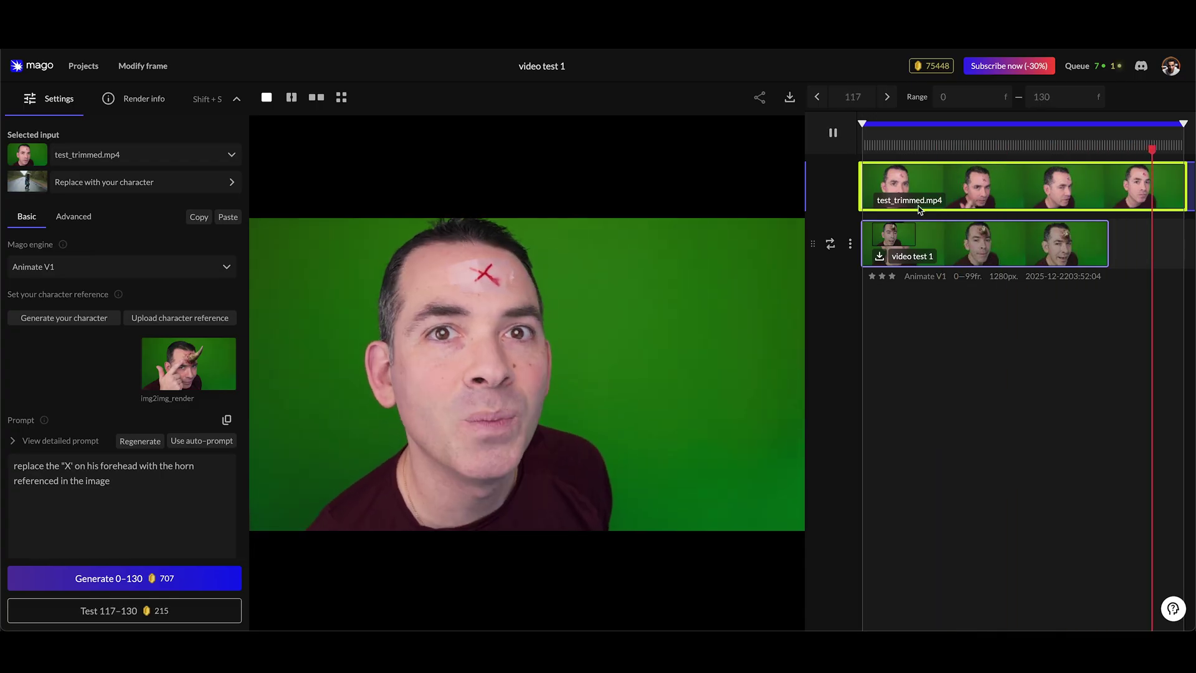
{"action": "left_click", "coordinate": [833, 134]}
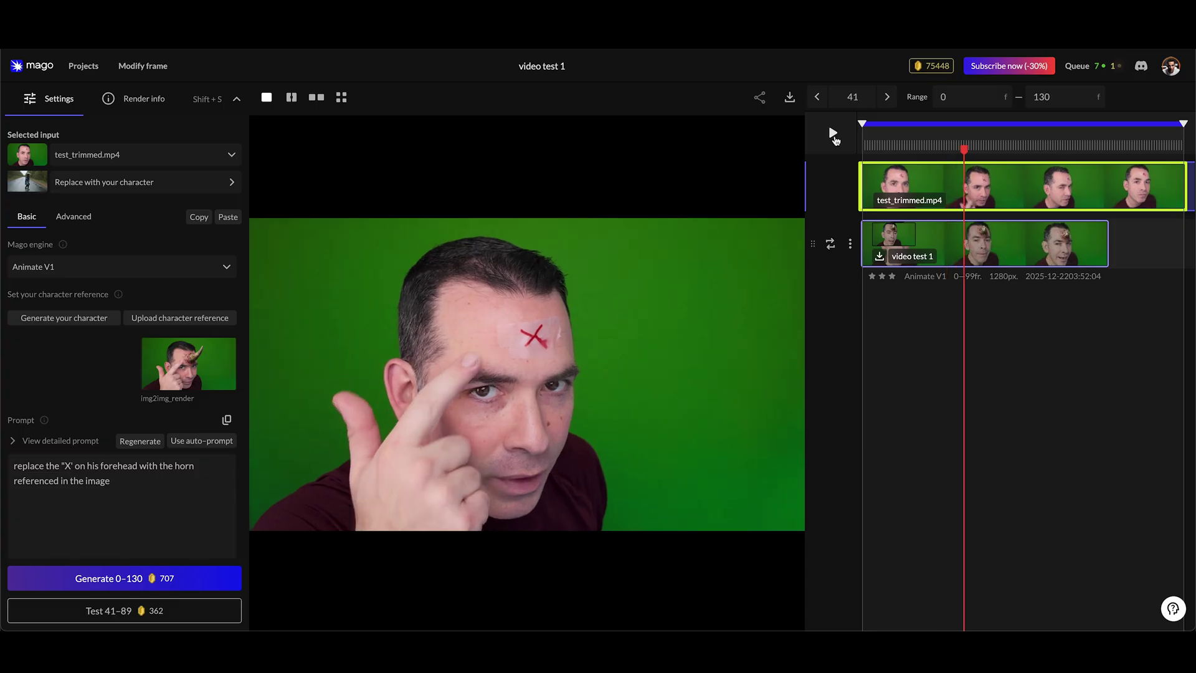
{"action": "left_click", "coordinate": [835, 135]}
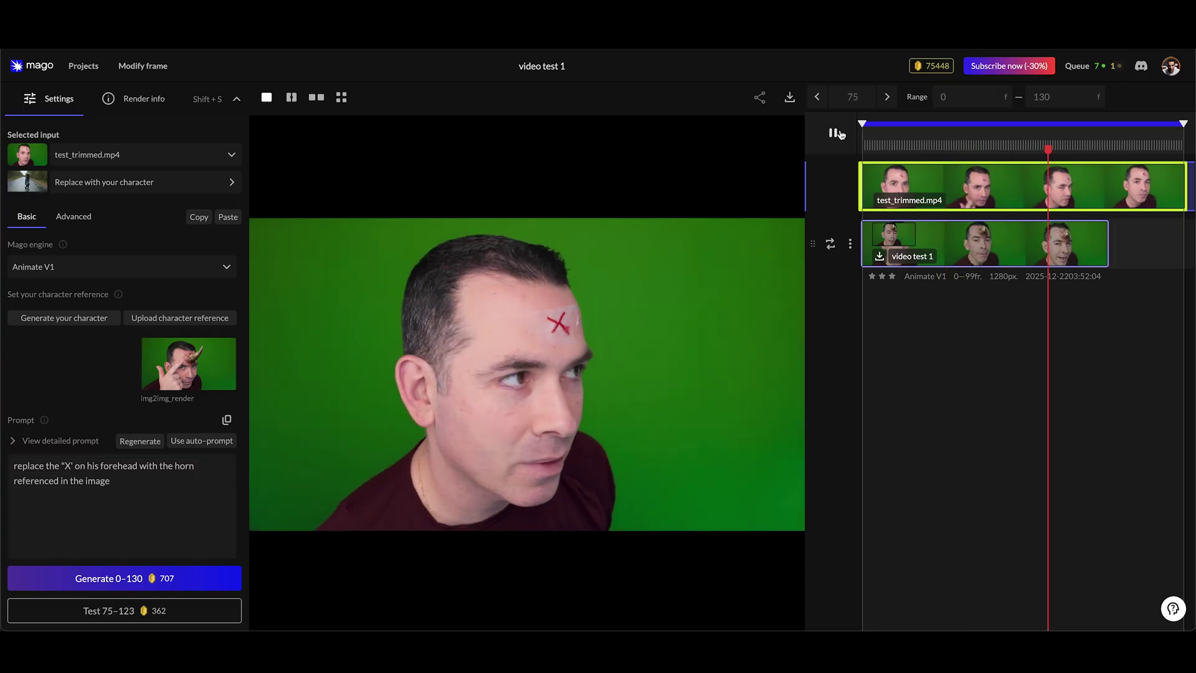
{"action": "left_click", "coordinate": [835, 132]}
{"action": "left_click", "coordinate": [880, 143]}
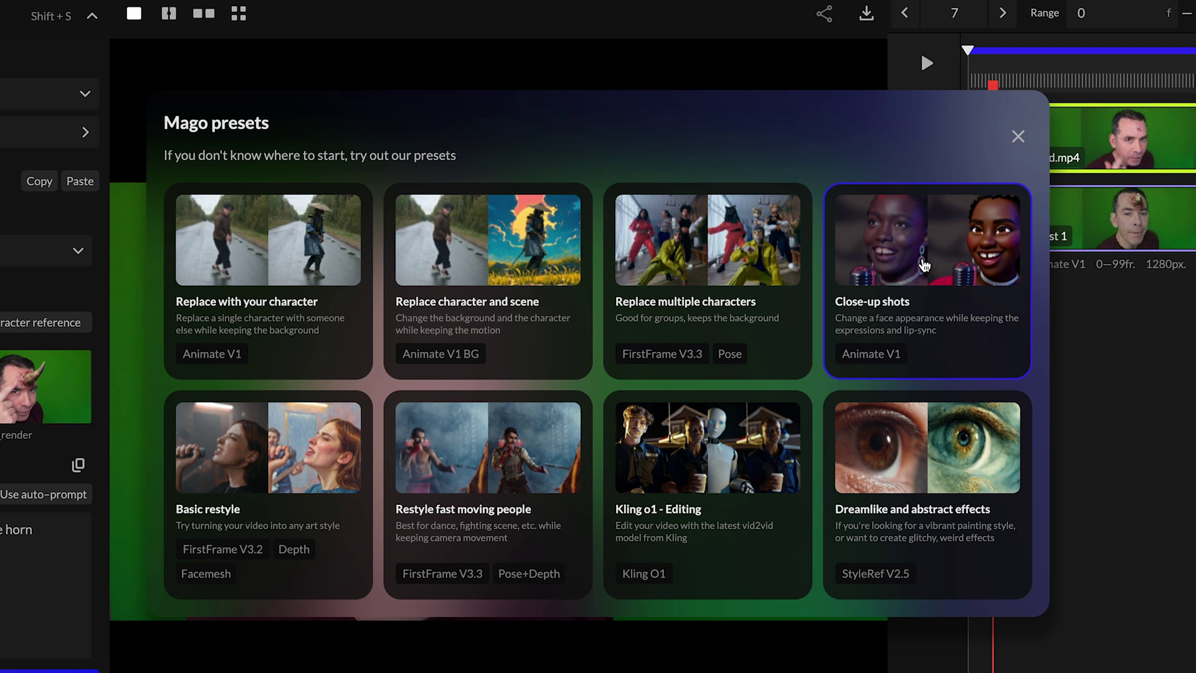
- Close the Mago presets overview and review the Animate V1 advanced quality, mask and prompt influence settings
{"action": "left_click", "coordinate": [754, 31]}
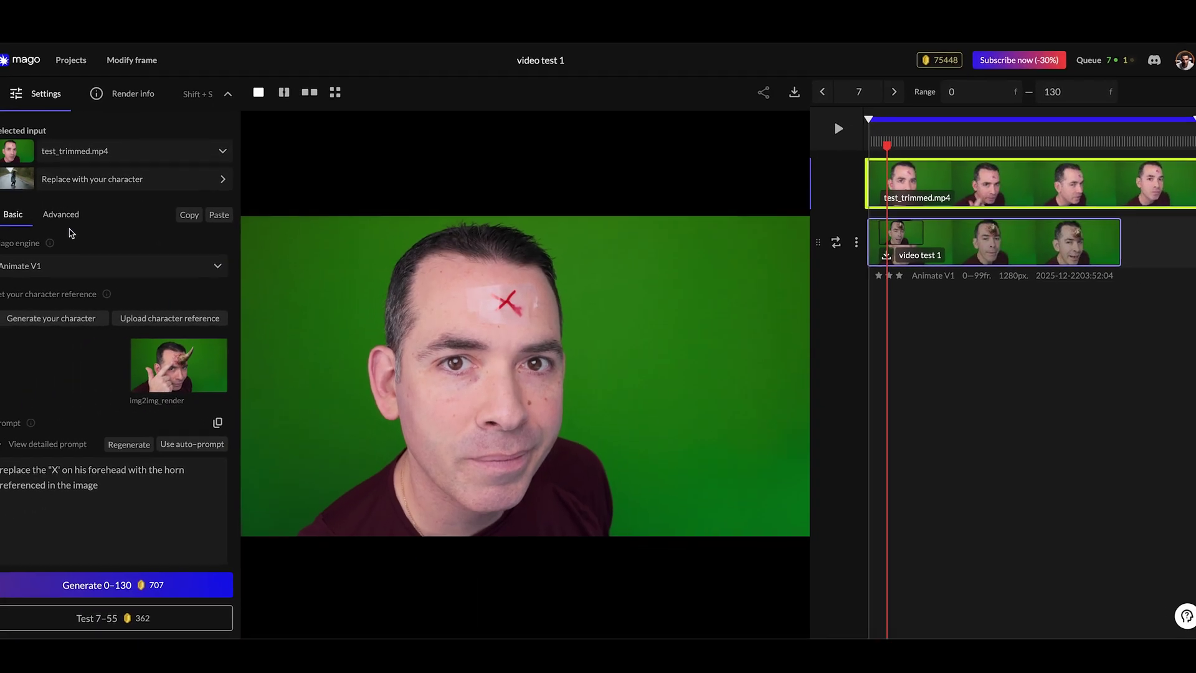
{"action": "left_click", "coordinate": [62, 214]}
{"action": "scroll", "coordinate": [66, 405], "scroll_direction": "down", "scroll_amount": 8}
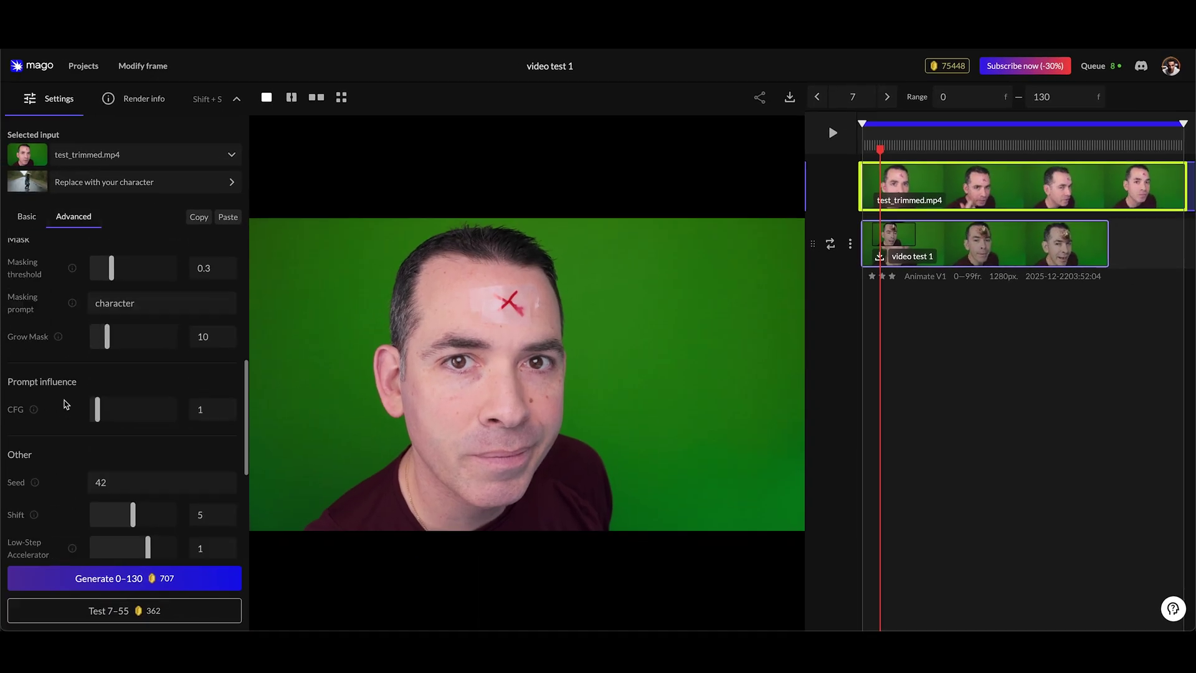
{"action": "scroll", "coordinate": [65, 405], "scroll_direction": "up", "scroll_amount": 8}
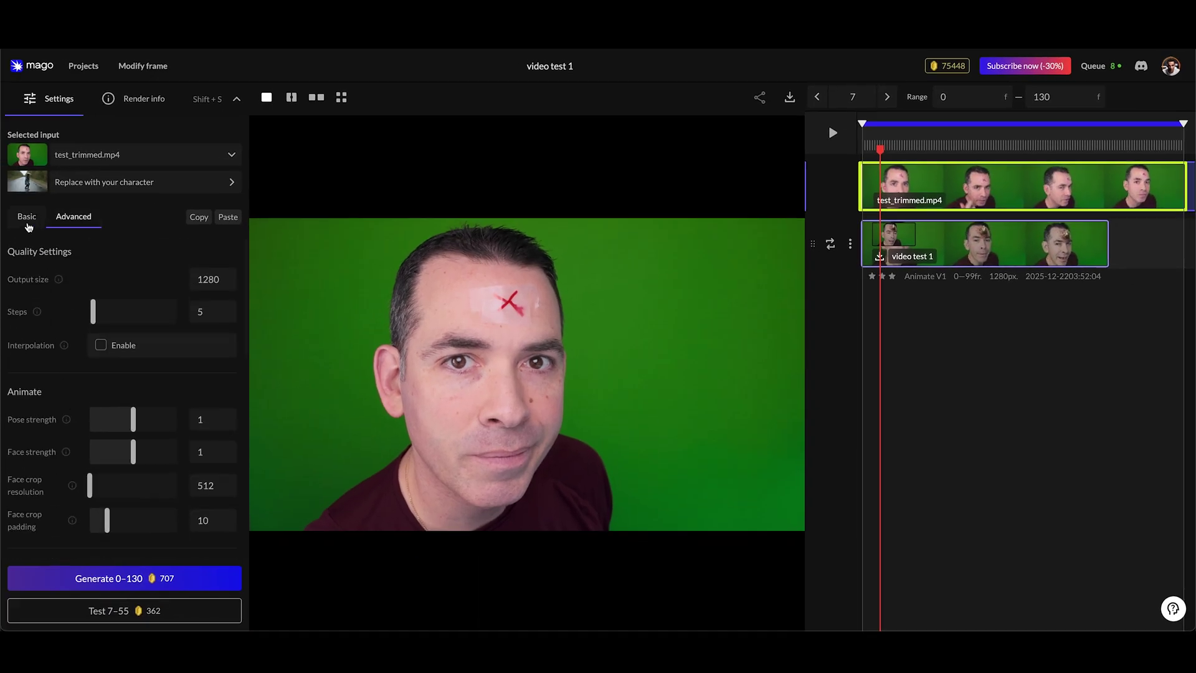
{"action": "left_click", "coordinate": [27, 216]}
- Enlarge the img2img_render horn image used as the character reference and close the preview
{"action": "mouse_move", "coordinate": [193, 358]}
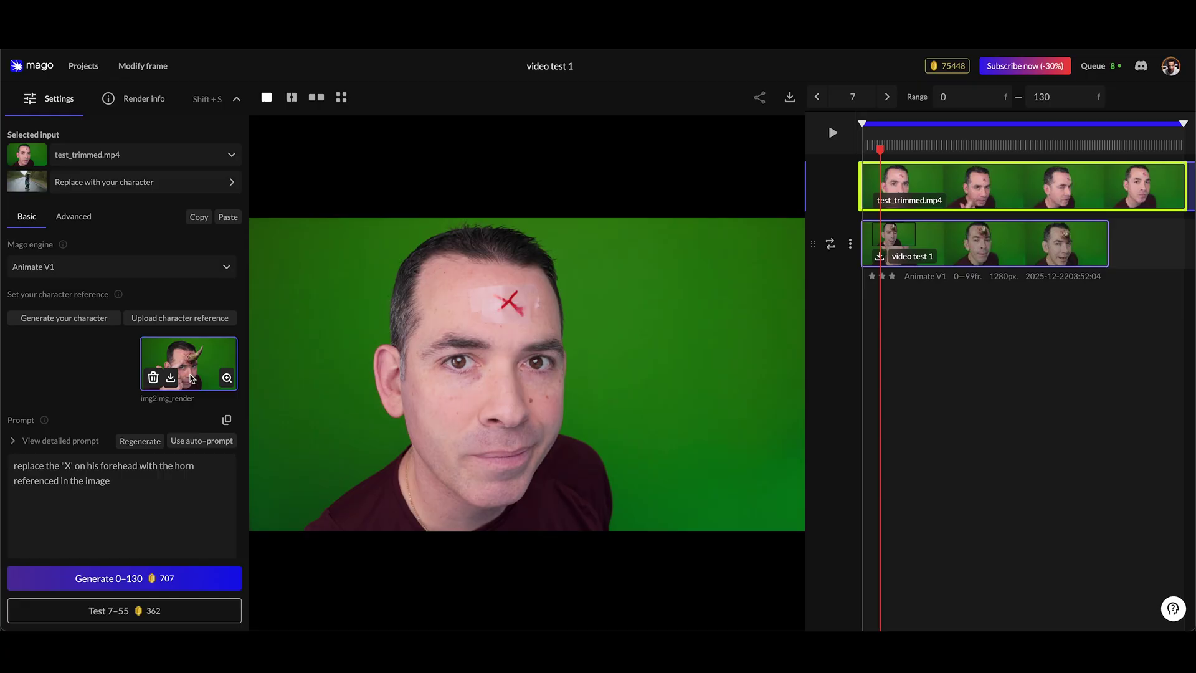
{"action": "left_click", "coordinate": [227, 378]}
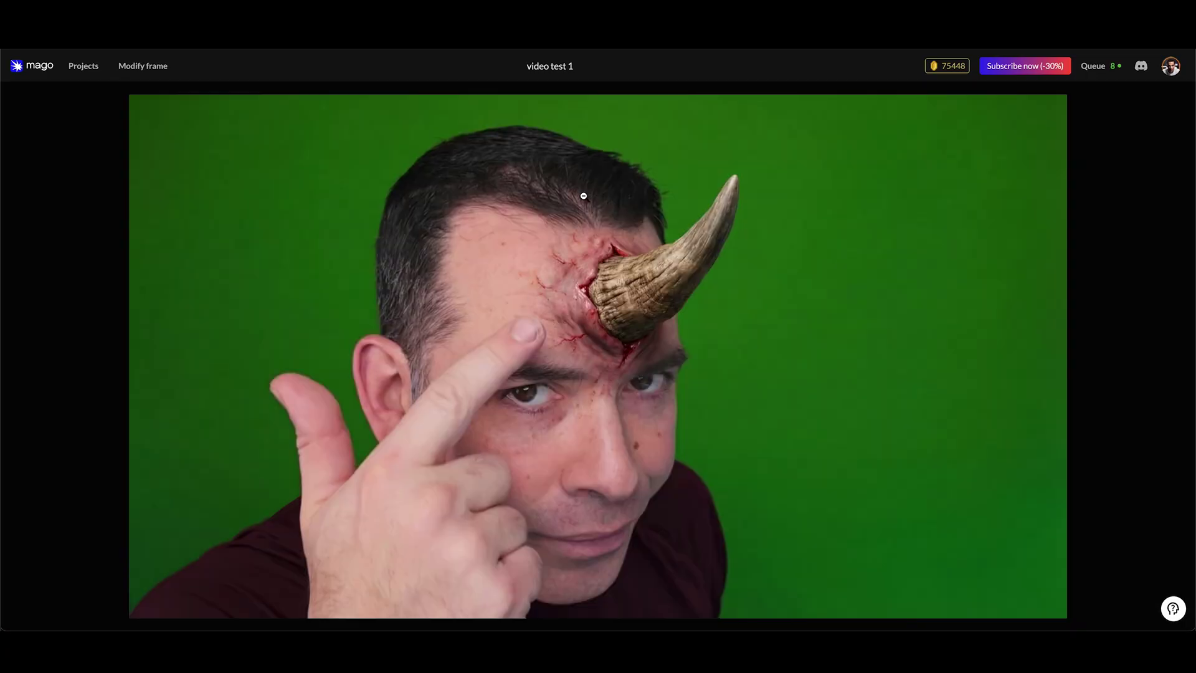
{"action": "left_click", "coordinate": [149, 73]}
- Review the generated horn images of frame 34, including the starred 34-4, and return to the project's reference image and prompt
{"action": "left_click", "coordinate": [150, 73]}
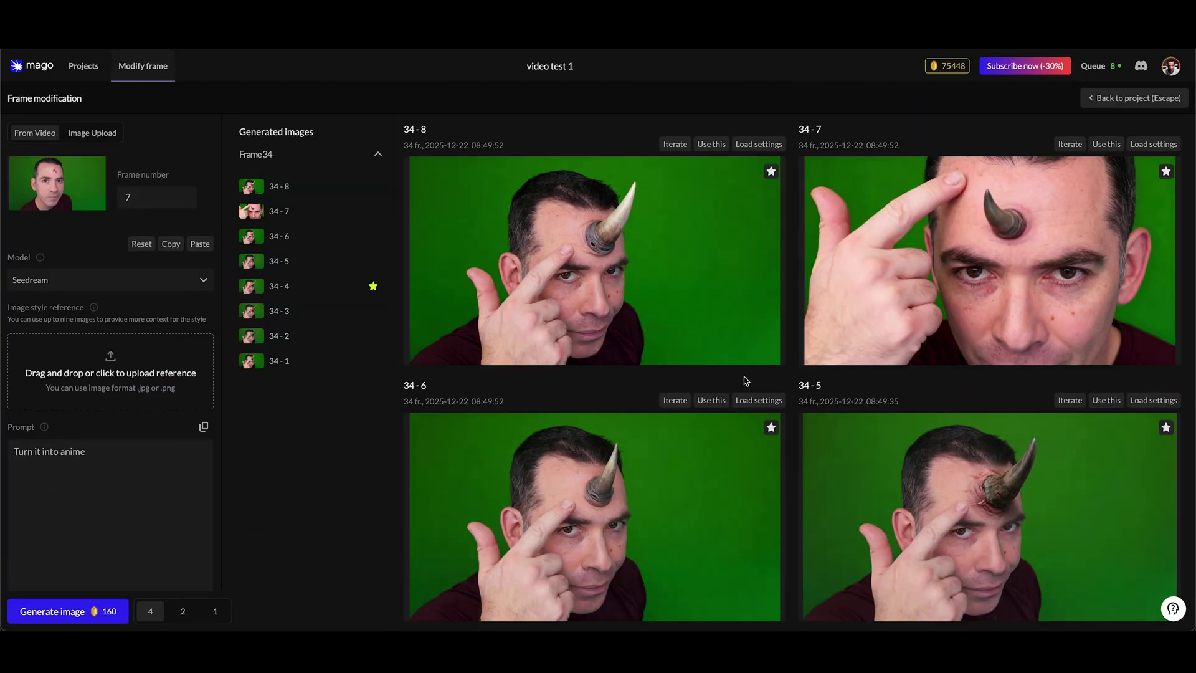
{"action": "scroll", "coordinate": [741, 374], "scroll_direction": "down", "scroll_amount": 8}
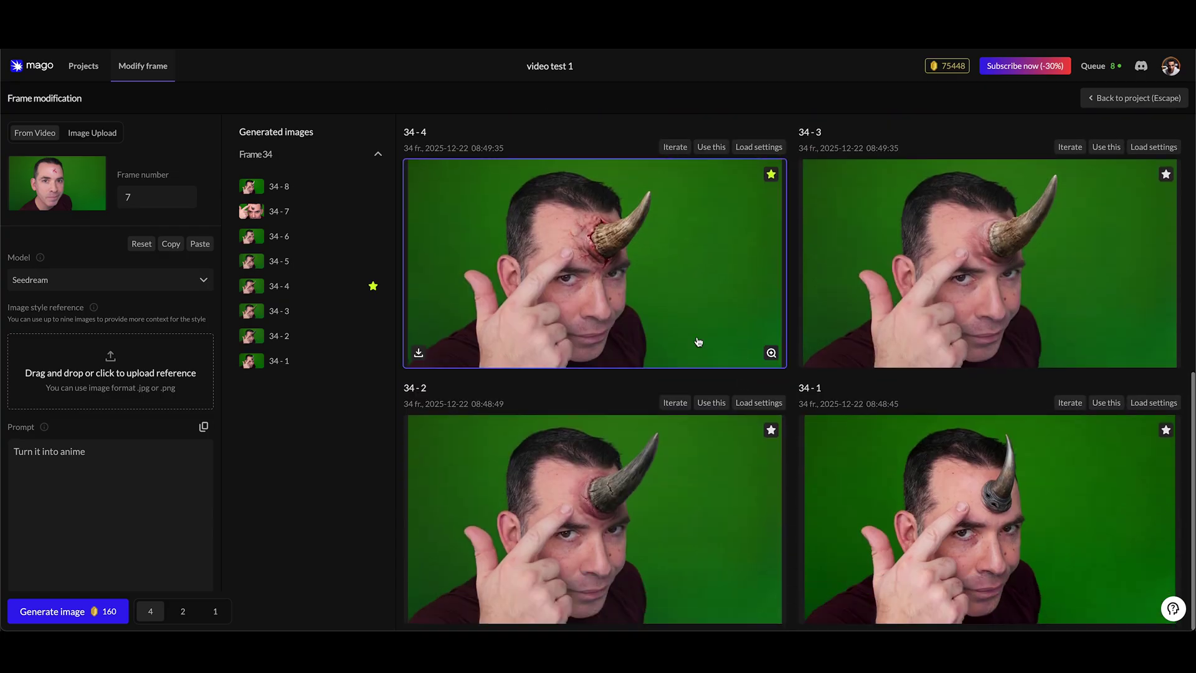
{"action": "left_click", "coordinate": [614, 243]}
{"action": "key", "text": "Escape"}
{"action": "left_click", "coordinate": [83, 67]}
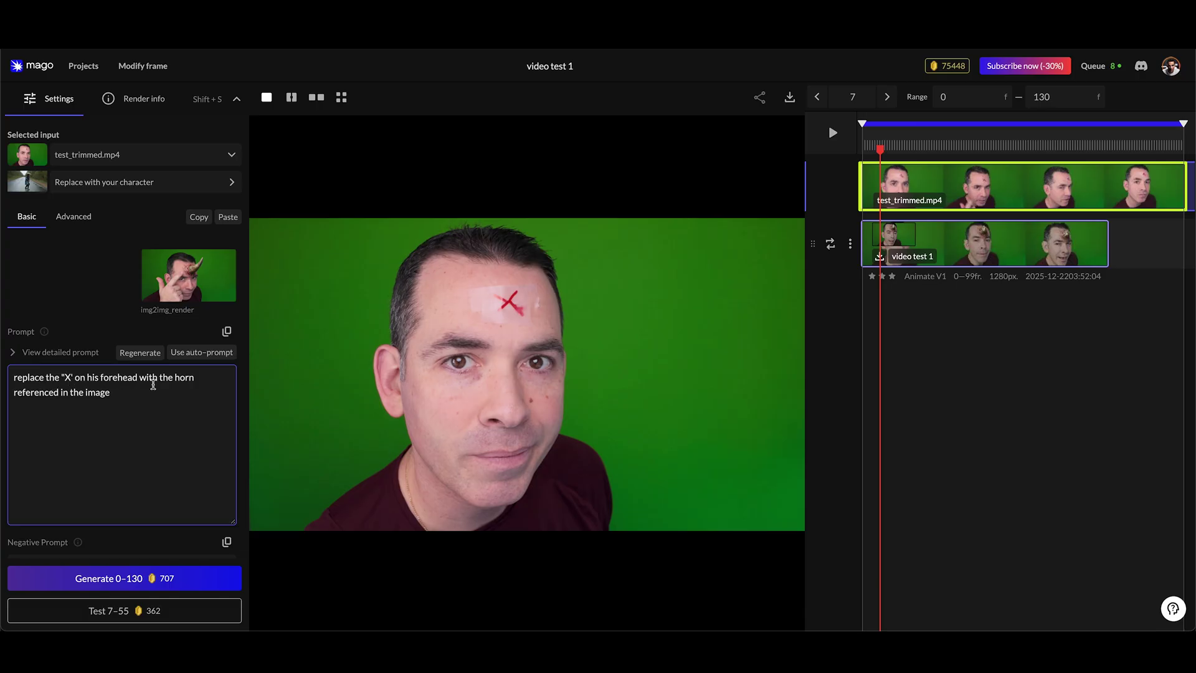
{"action": "left_click", "coordinate": [184, 315]}
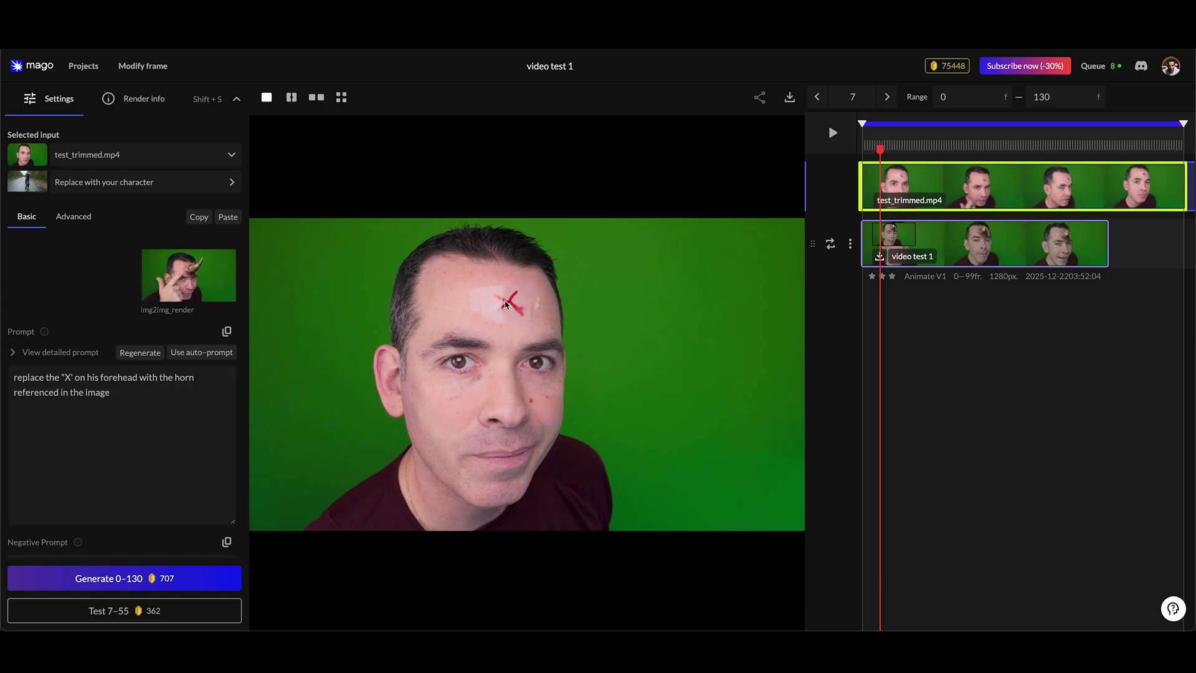